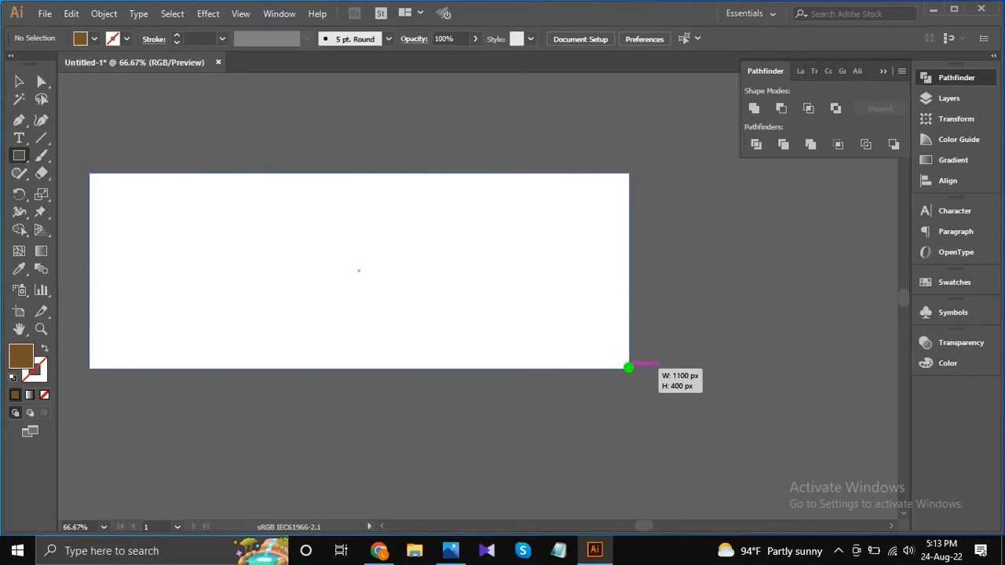
# Fill the banner-sized background rectangle with a very light grey swatch and deselect it.
pyautogui.click(20, 81)
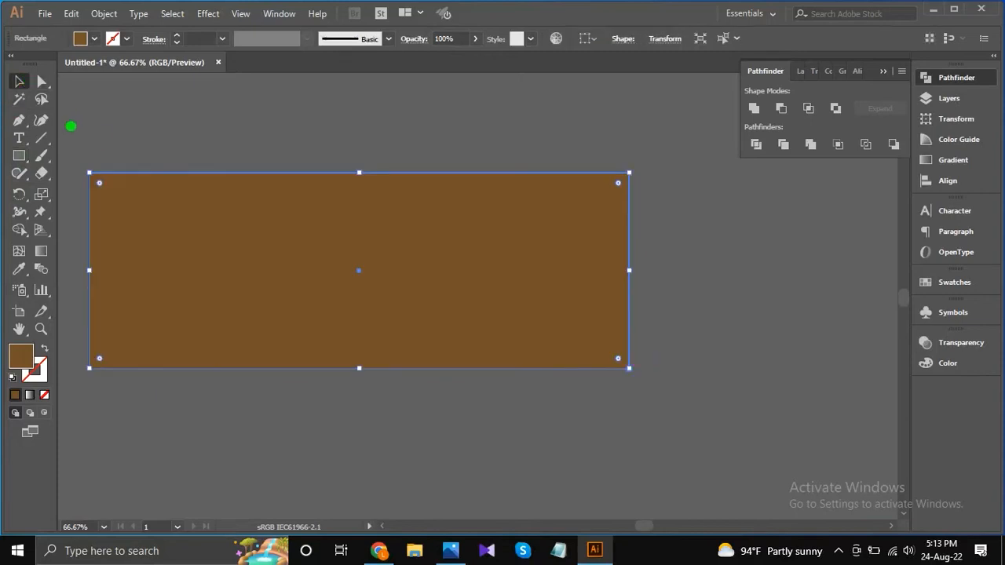
pyautogui.click(93, 39)
pyautogui.click(121, 106)
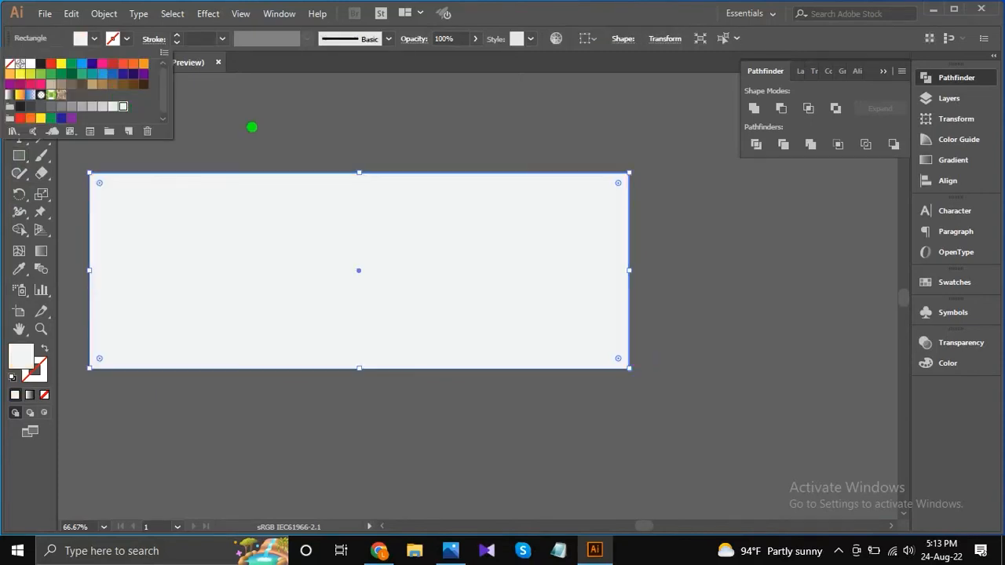
pyautogui.click(247, 126)
pyautogui.click(289, 248)
pyautogui.click(289, 138)
# Draw a square spanning the banner's full height right of its centre and fill it medium brown.
pyautogui.moveTo(19, 155); pyautogui.dragTo(81, 155)
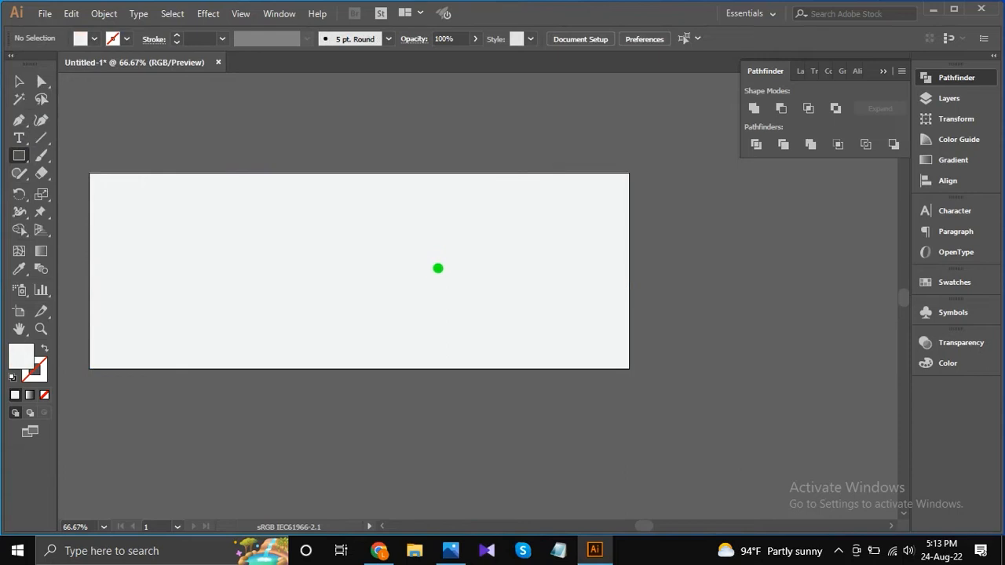
pyautogui.moveTo(434, 271); pyautogui.dragTo(534, 368)
pyautogui.click(94, 38)
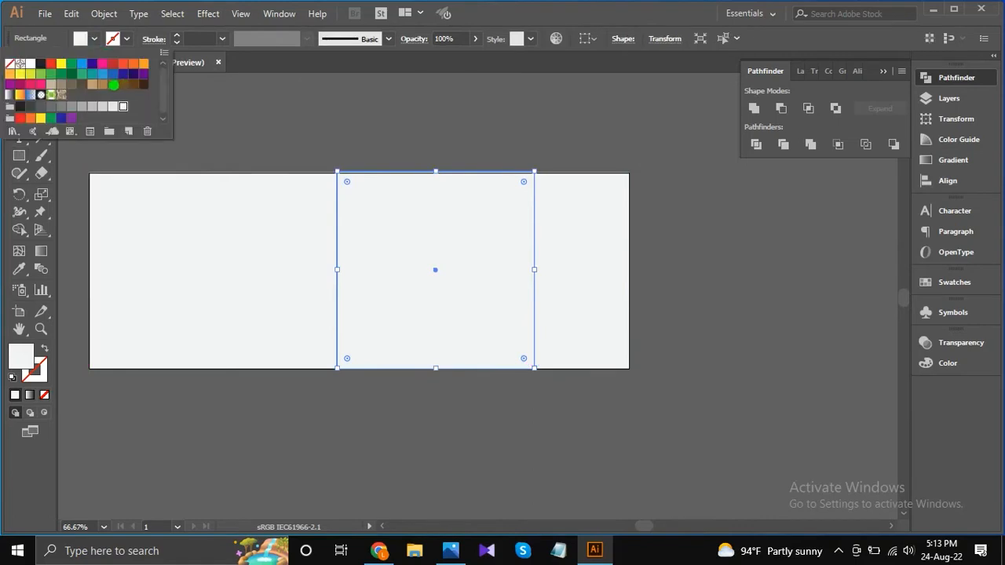
pyautogui.click(113, 84)
pyautogui.click(534, 269)
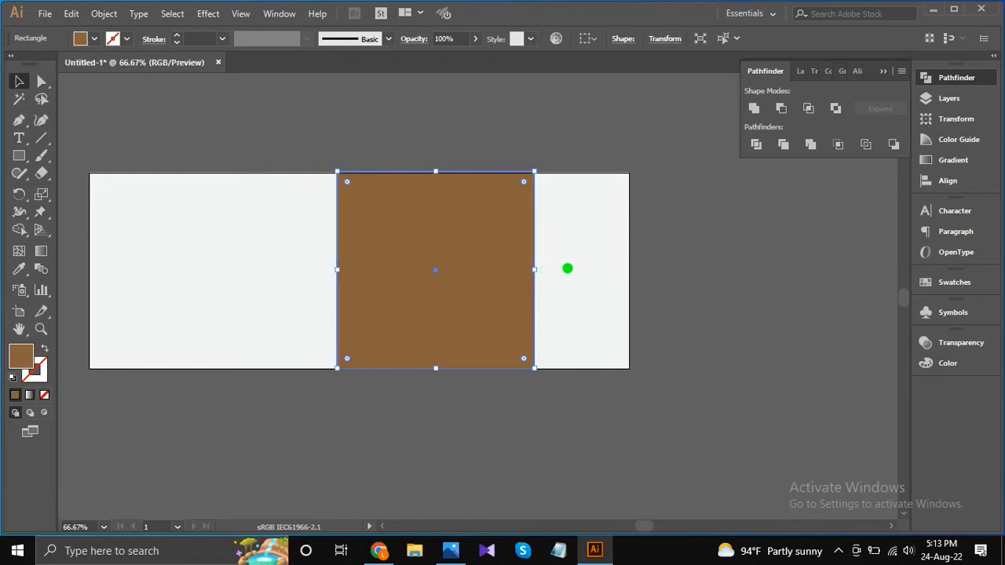
# Stretch the brown shape's right edge toward the banner's right end and pull its left edge slightly inward.
pyautogui.moveTo(534, 271); pyautogui.dragTo(600, 268)
pyautogui.click(42, 80)
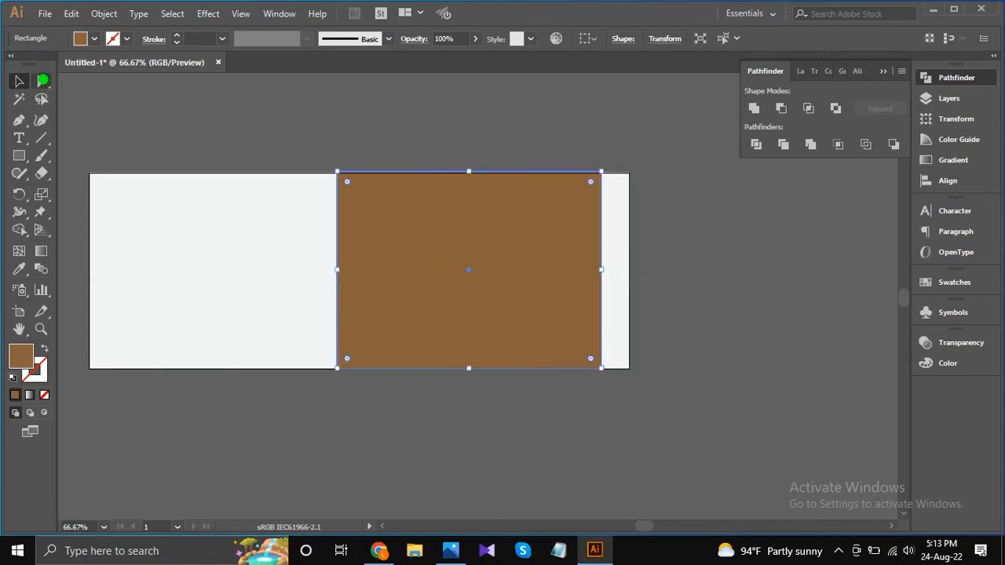
pyautogui.click(256, 239)
pyautogui.click(19, 81)
pyautogui.click(388, 244)
pyautogui.moveTo(338, 270); pyautogui.dragTo(359, 270)
# Round the brown rectangle's upper-right and lower-left corners to about 303 px, forming a leaf shape.
pyautogui.click(43, 81)
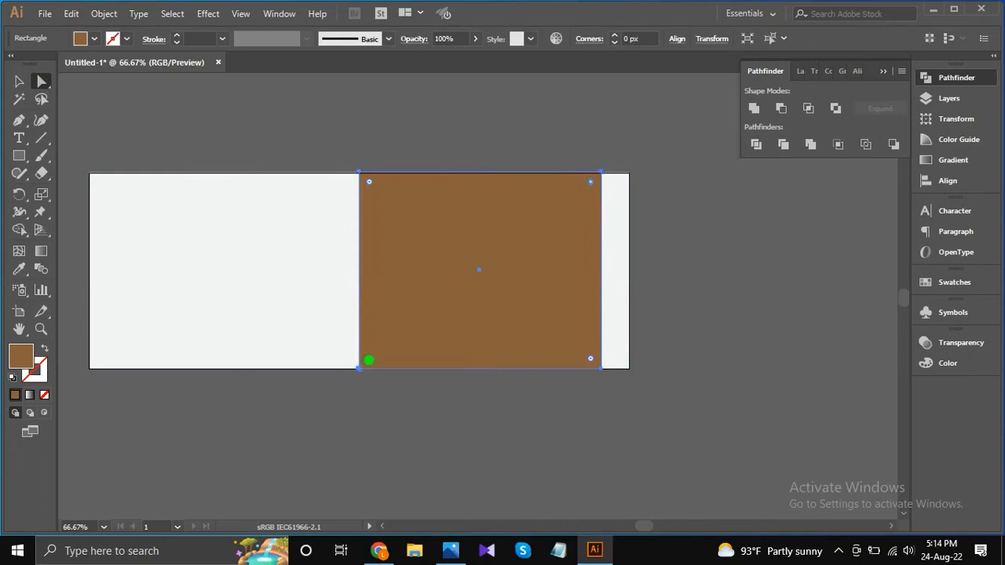
pyautogui.moveTo(369, 359); pyautogui.dragTo(558, 270)
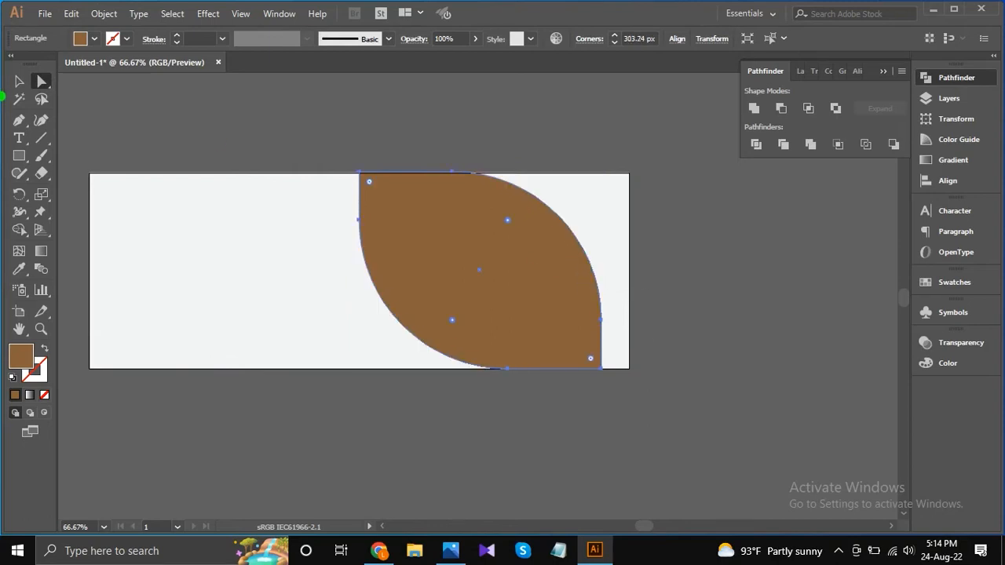
pyautogui.click(19, 80)
pyautogui.click(229, 115)
# Lower the leaf shape's top edge so it lines up with the top of the artboard.
pyautogui.keyDown('alt'); pyautogui.scroll(4, 416, 163); pyautogui.keyUp('alt')
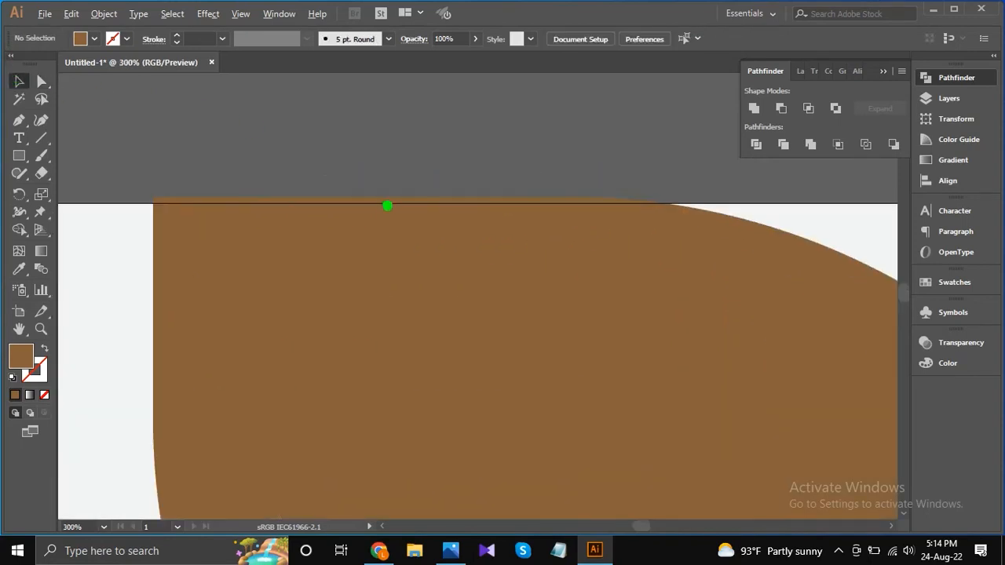
pyautogui.keyDown('alt'); pyautogui.scroll(-2, 401, 176); pyautogui.keyUp('alt')
pyautogui.keyDown('alt'); pyautogui.scroll(-2, 504, 162); pyautogui.keyUp('alt')
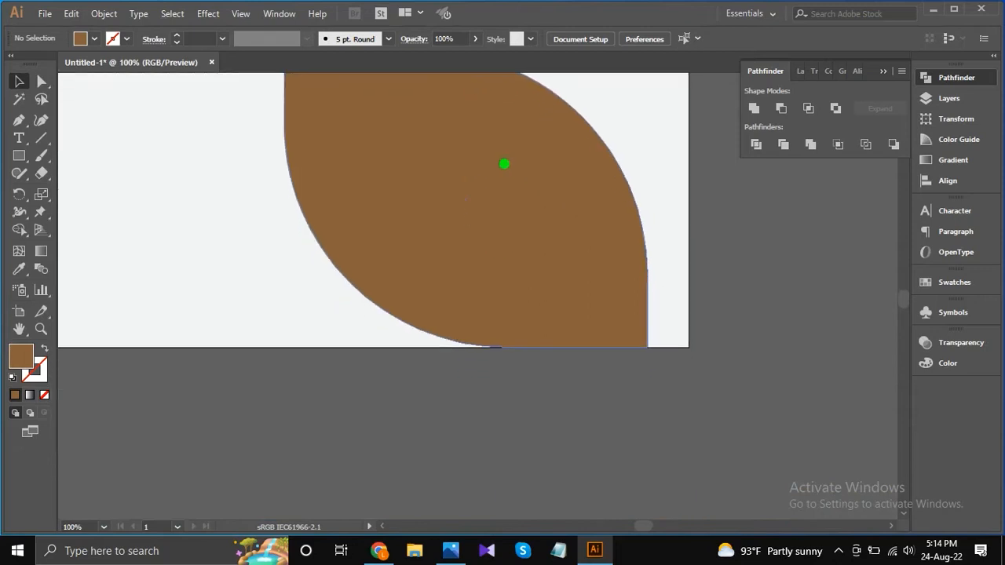
pyautogui.keyDown('alt'); pyautogui.scroll(3, 552, 335); pyautogui.keyUp('alt')
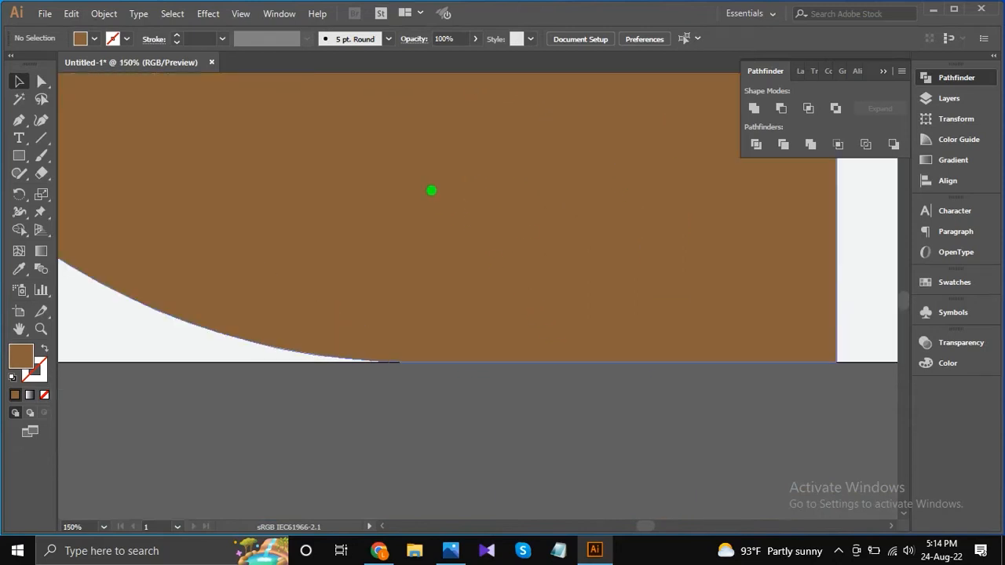
pyautogui.keyDown('alt'); pyautogui.scroll(-3, 431, 191); pyautogui.keyUp('alt')
pyautogui.keyDown('alt'); pyautogui.scroll(1, 376, 139); pyautogui.keyUp('alt')
pyautogui.keyDown('alt'); pyautogui.scroll(1, 314, 137); pyautogui.keyUp('alt')
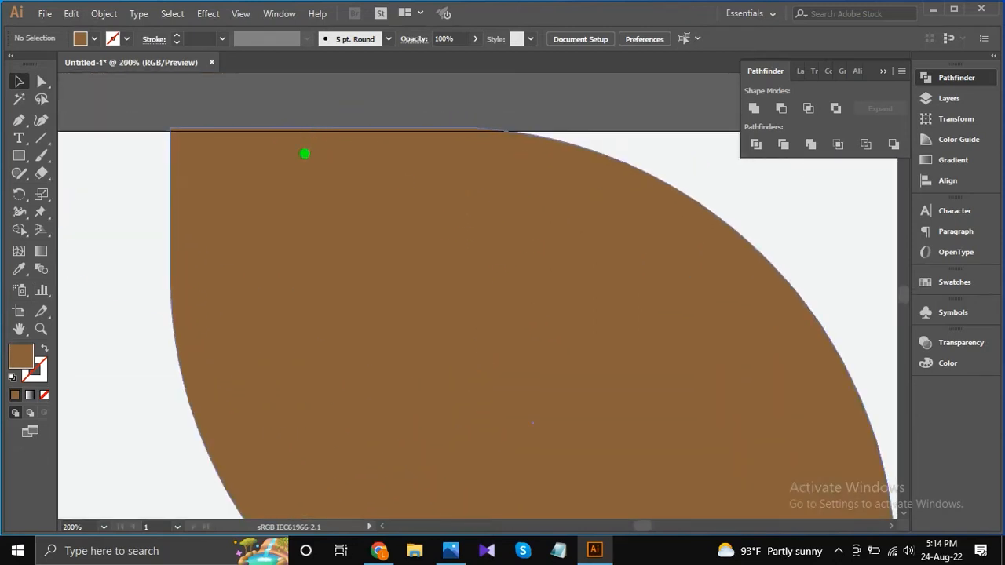
pyautogui.click(306, 157)
pyautogui.moveTo(536, 127); pyautogui.dragTo(534, 131)
pyautogui.click(496, 97)
pyautogui.keyDown('alt'); pyautogui.scroll(-3, 479, 112); pyautogui.keyUp('alt')
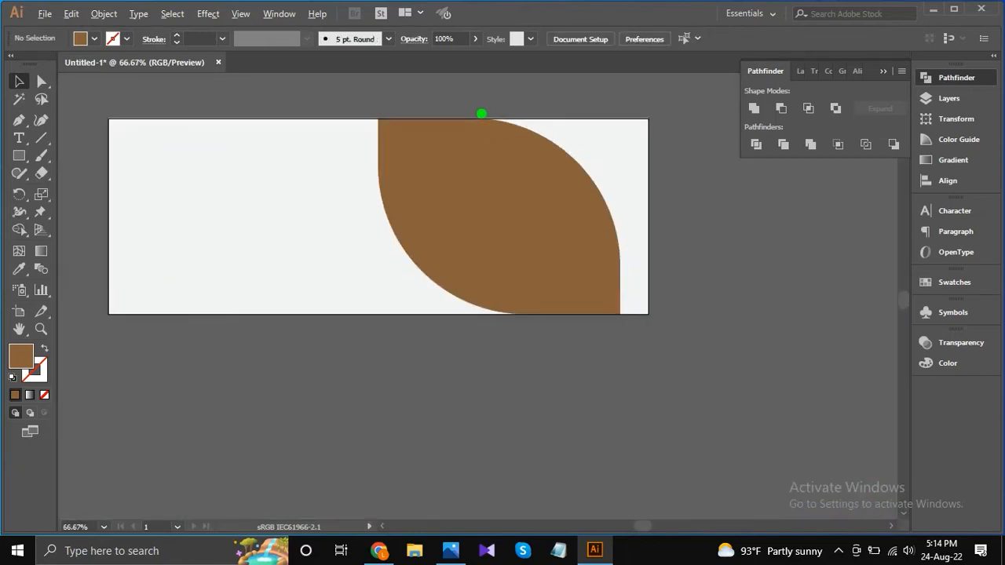
# Copy the brown leaf, paste the copy directly behind it and fill the copy with a lighter brown.
pyautogui.click(404, 188)
pyautogui.click(72, 13)
pyautogui.click(107, 89)
pyautogui.click(72, 13)
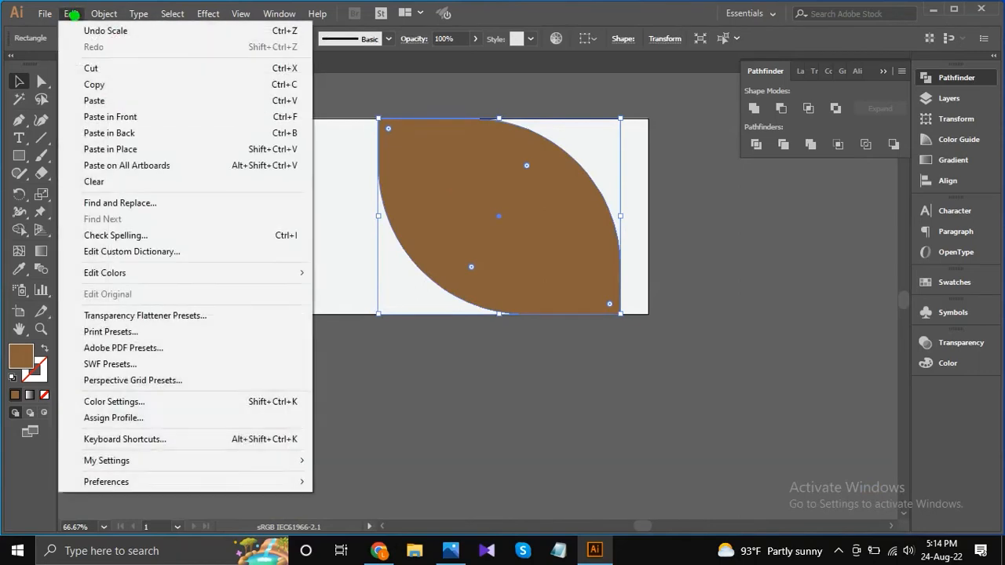
pyautogui.click(146, 133)
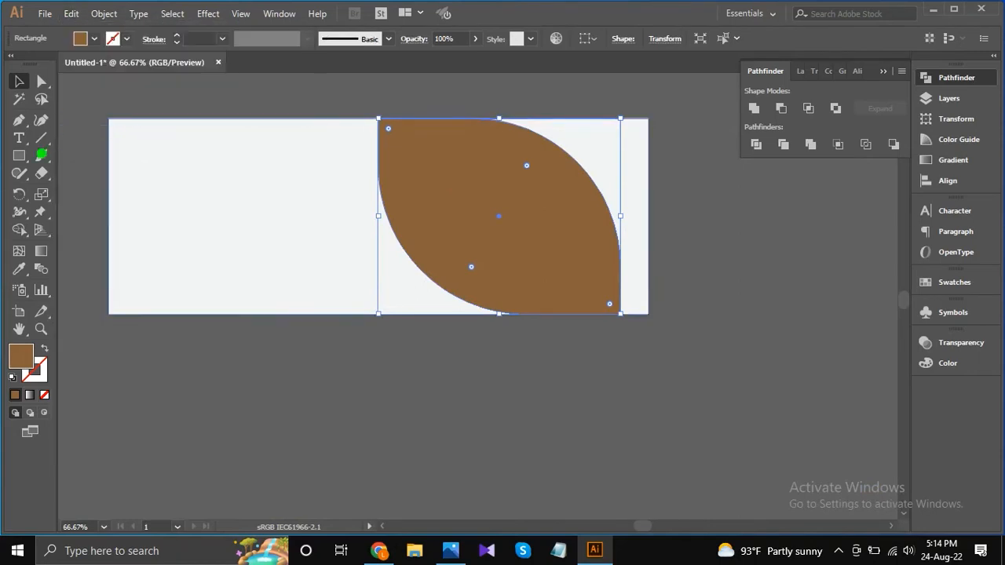
pyautogui.click(94, 38)
pyautogui.click(103, 84)
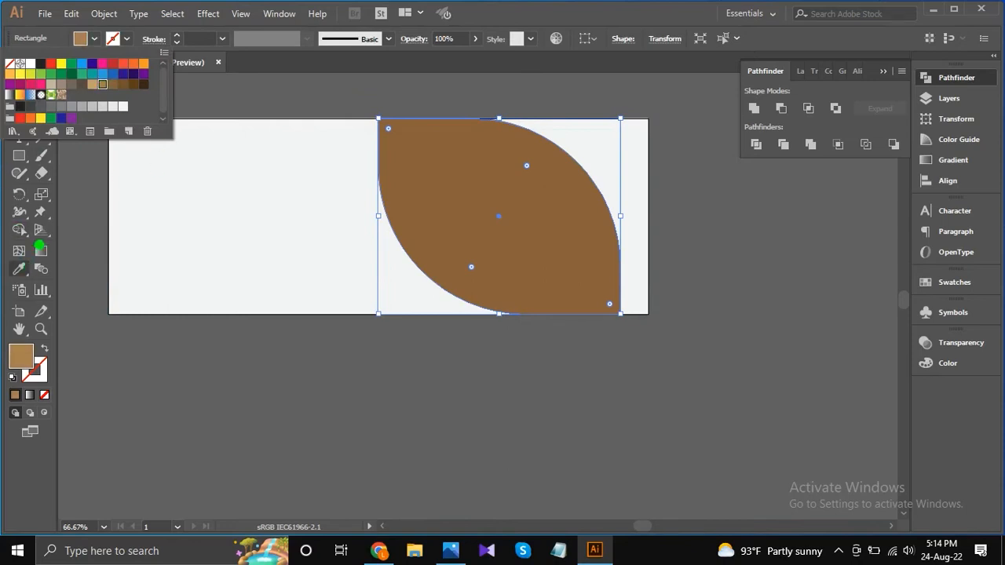
# Enlarge the light brown copy past the leaf's upper-left corner and align its top edge with the banner's top.
pyautogui.click(376, 117)
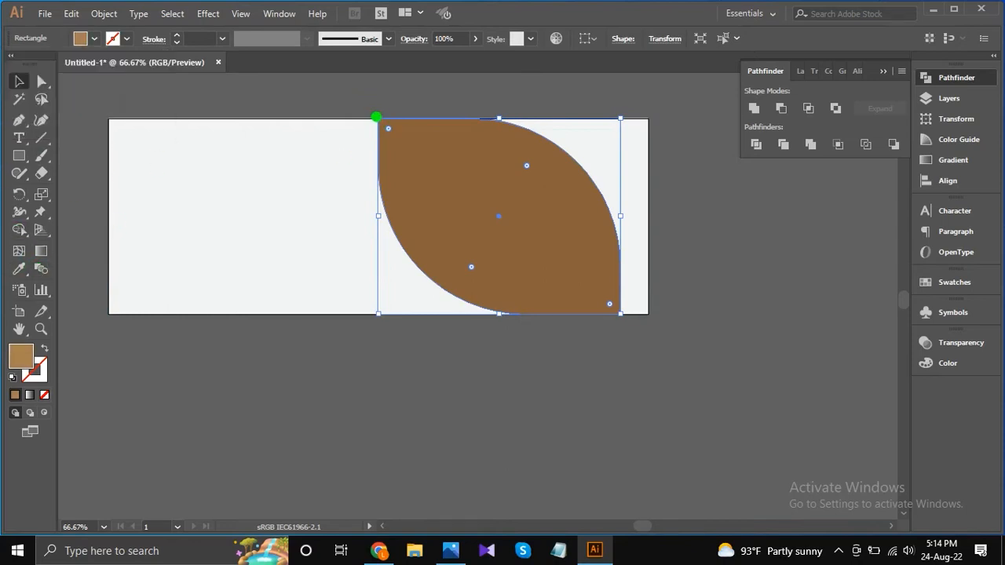
pyautogui.moveTo(376, 117); pyautogui.dragTo(361, 107)
pyautogui.click(666, 228)
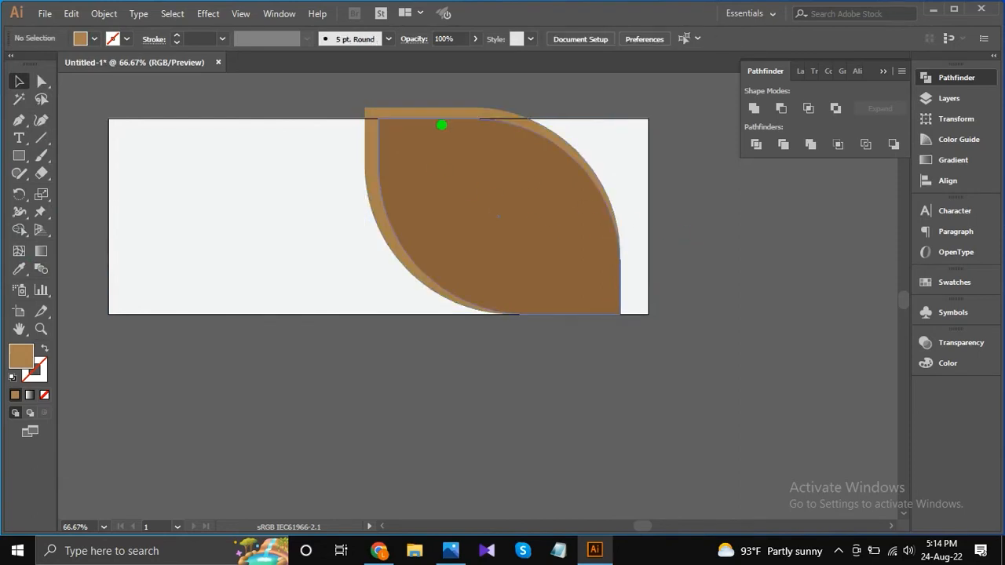
pyautogui.scroll(2, 442, 123)
pyautogui.click(438, 109)
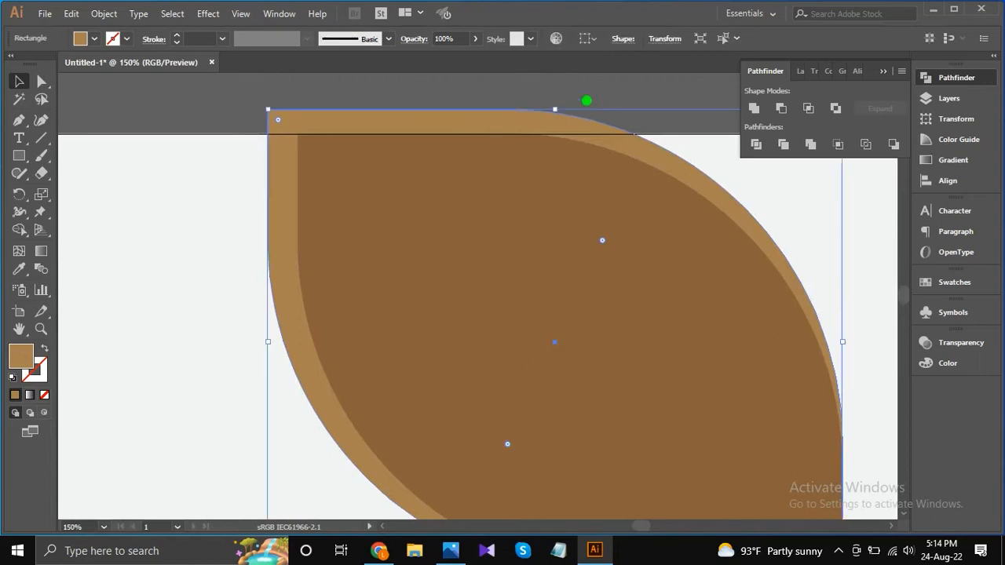
pyautogui.moveTo(555, 109); pyautogui.dragTo(549, 133)
pyautogui.scroll(-2, 533, 112)
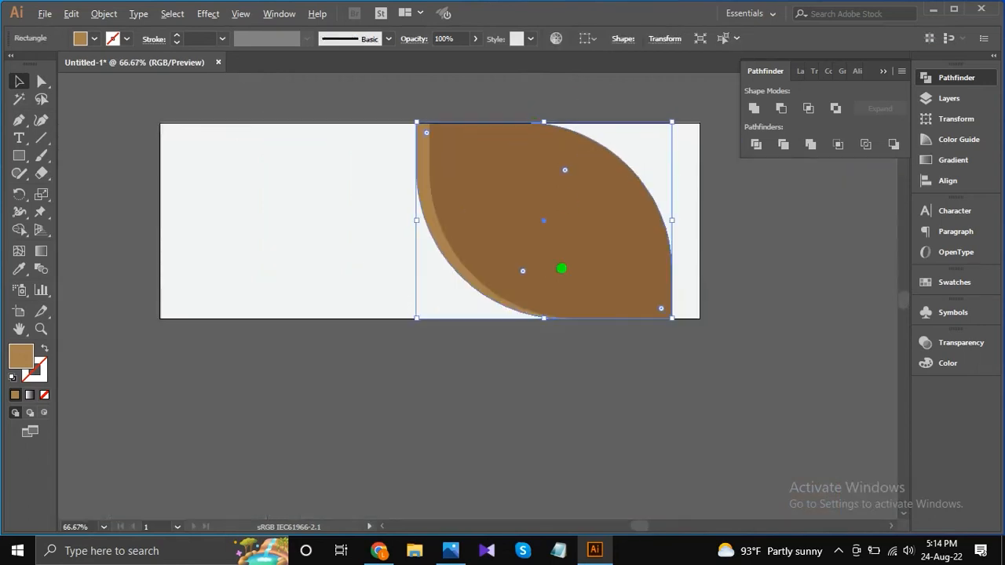
pyautogui.click(546, 340)
# Select both leaf shapes together and nudge them right, closer to the banner's right edge.
pyautogui.click(418, 153)
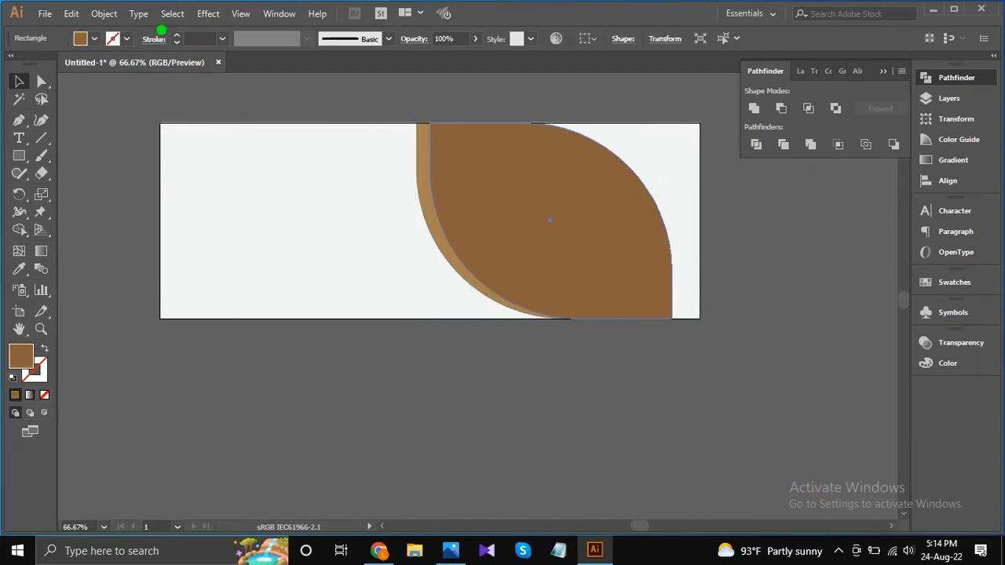
pyautogui.keyDown('shift'); pyautogui.click(424, 151); pyautogui.keyUp('shift')
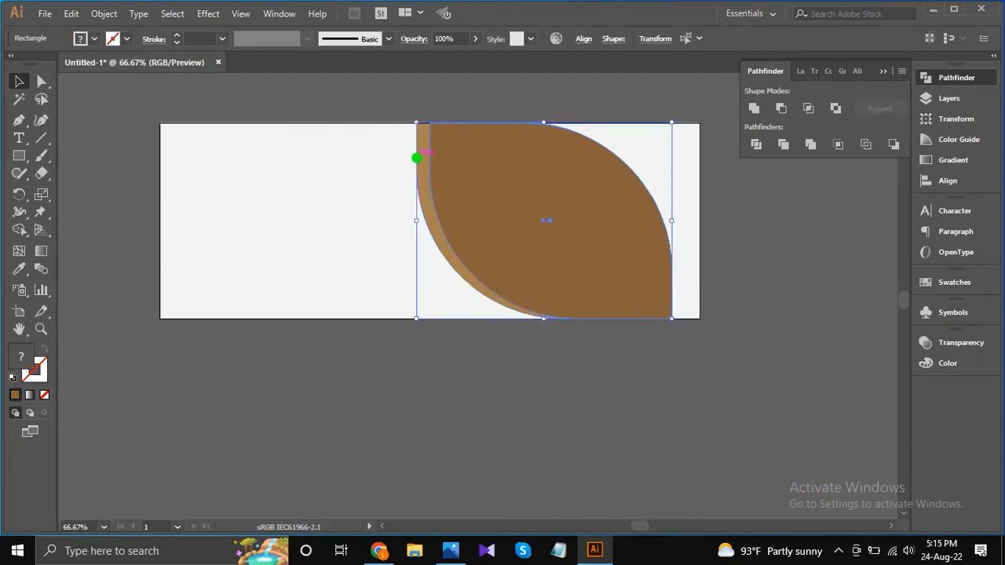
pyautogui.press('Right')
pyautogui.press('Right')
pyautogui.press('Right')
pyautogui.press('Right')
pyautogui.press('Right')
pyautogui.press('Right')
pyautogui.press('Right')
pyautogui.press('Right')
pyautogui.press('Right')
pyautogui.press('Right')
pyautogui.press('Right')
pyautogui.press('Right')
pyautogui.press('Right')
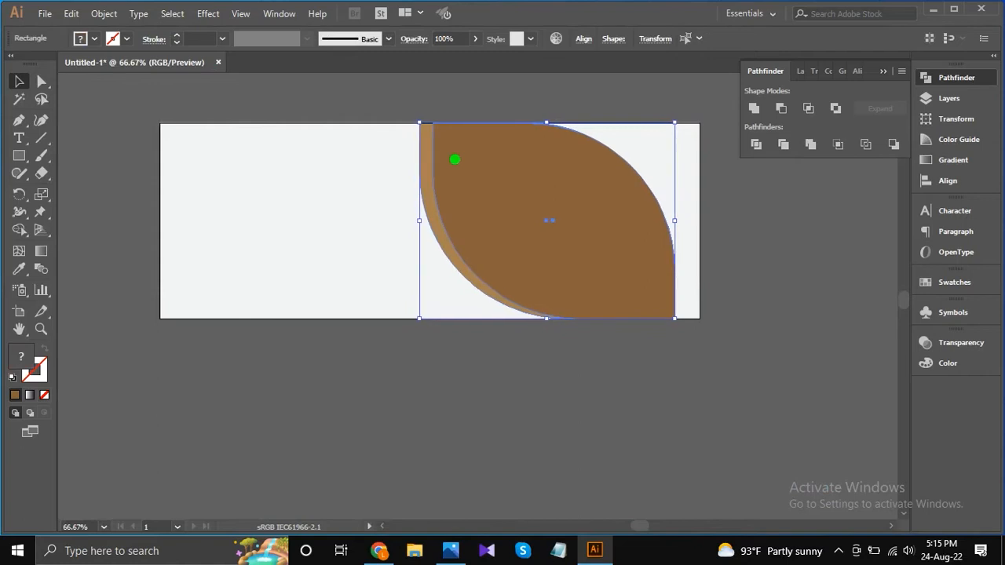
pyautogui.press('Right')
pyautogui.press('Right')
pyautogui.press('Right')
pyautogui.press('Right')
pyautogui.press('Right')
pyautogui.press('Right')
pyautogui.press('Right')
pyautogui.press('Right')
pyautogui.press('Right')
pyautogui.press('Right')
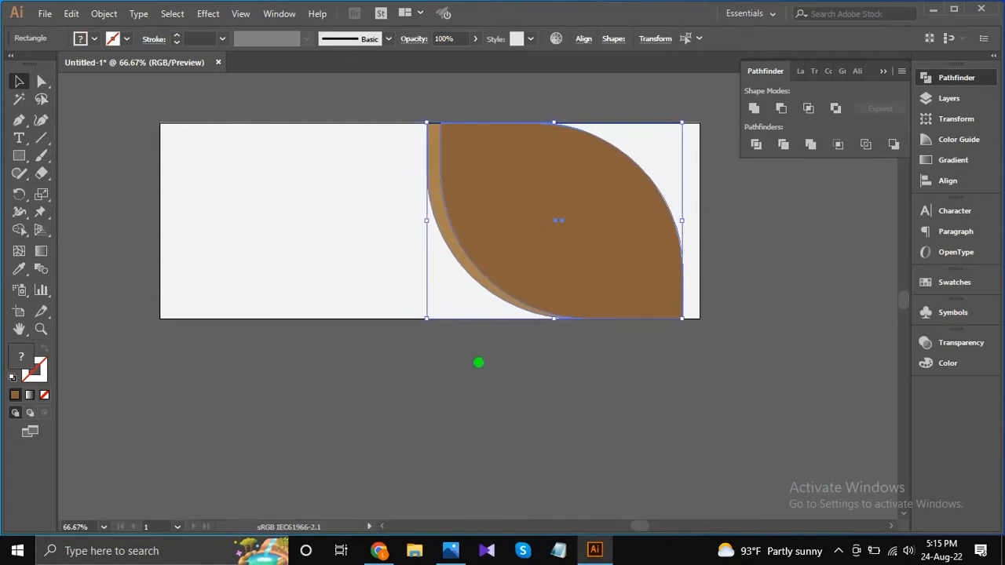
pyautogui.click(475, 358)
# Copy the medium brown leaf and paste another copy directly behind it.
pyautogui.click(557, 148)
pyautogui.click(70, 13)
pyautogui.click(110, 83)
pyautogui.click(70, 14)
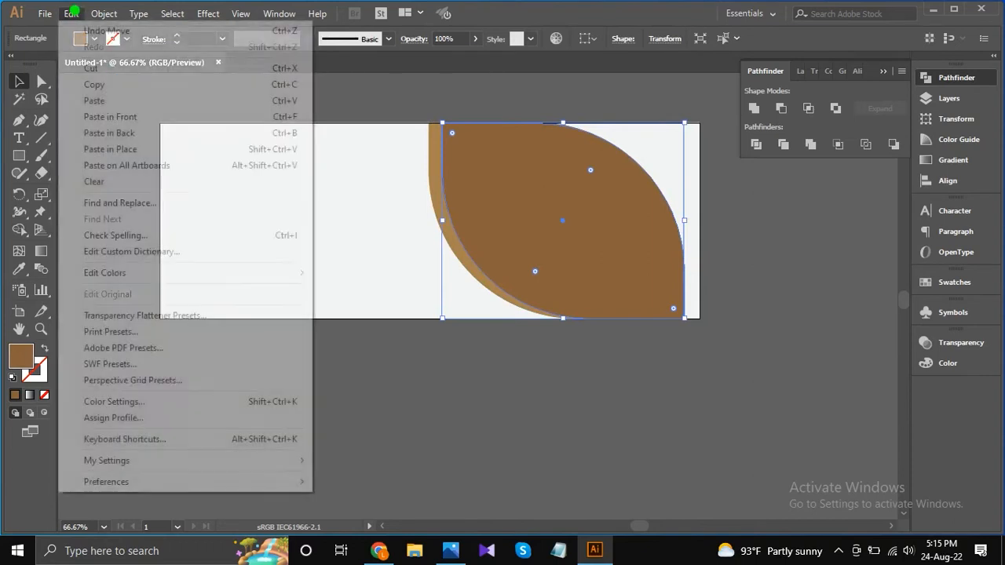
pyautogui.click(124, 133)
# Enlarge the new rear copy past the leaf's lower-right corner and fill it dark brown.
pyautogui.scroll(2, 698, 323)
pyautogui.moveTo(665, 314); pyautogui.dragTo(684, 335)
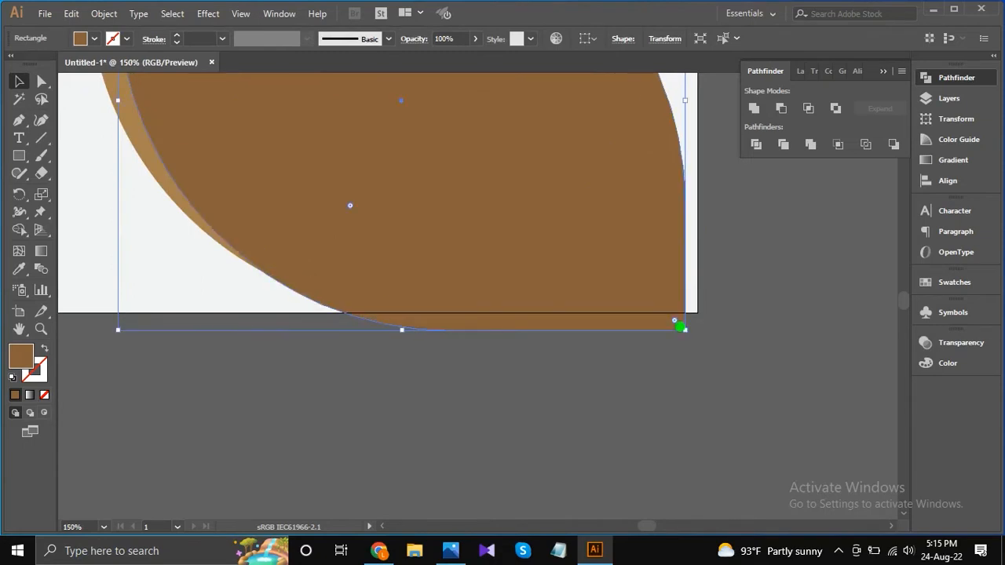
pyautogui.keyDown('alt'); pyautogui.scroll(-2, 589, 258); pyautogui.keyUp('alt')
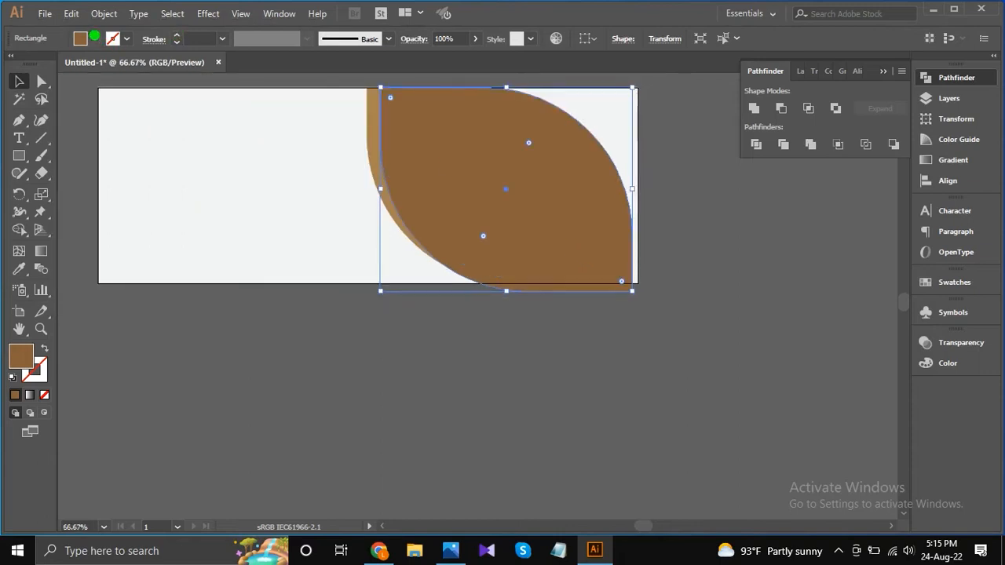
pyautogui.click(94, 39)
pyautogui.click(133, 85)
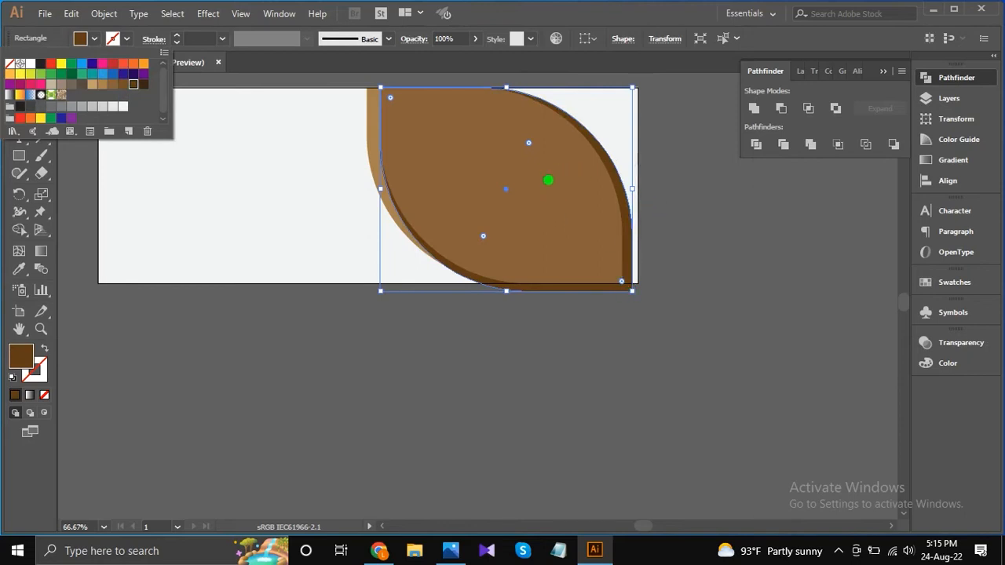
# Widen the dark brown leaf slightly and raise its bottom edge to the banner's bottom edge.
pyautogui.hotkey('ctrl', '=')
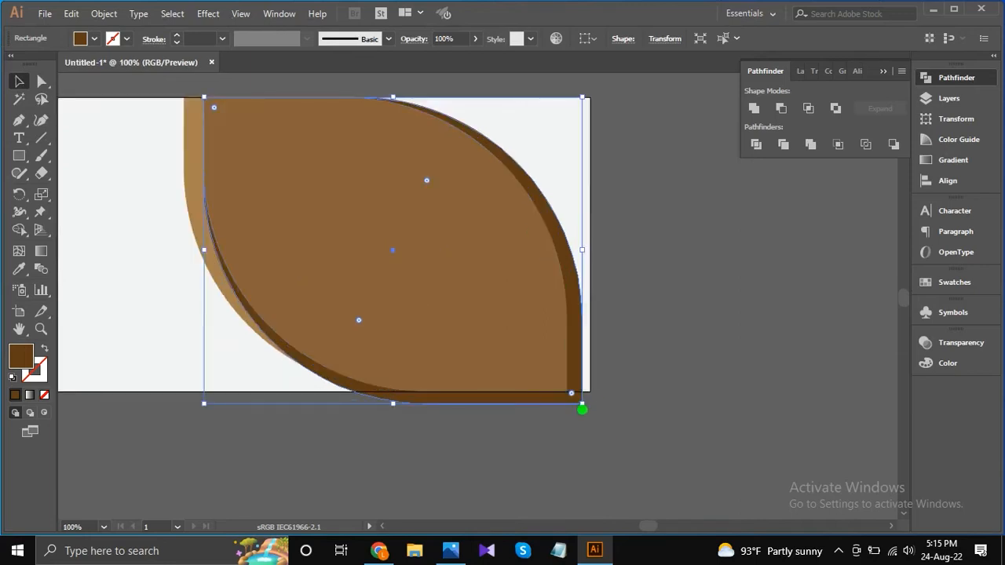
pyautogui.moveTo(585, 404); pyautogui.dragTo(586, 407)
pyautogui.moveTo(399, 408); pyautogui.dragTo(406, 393)
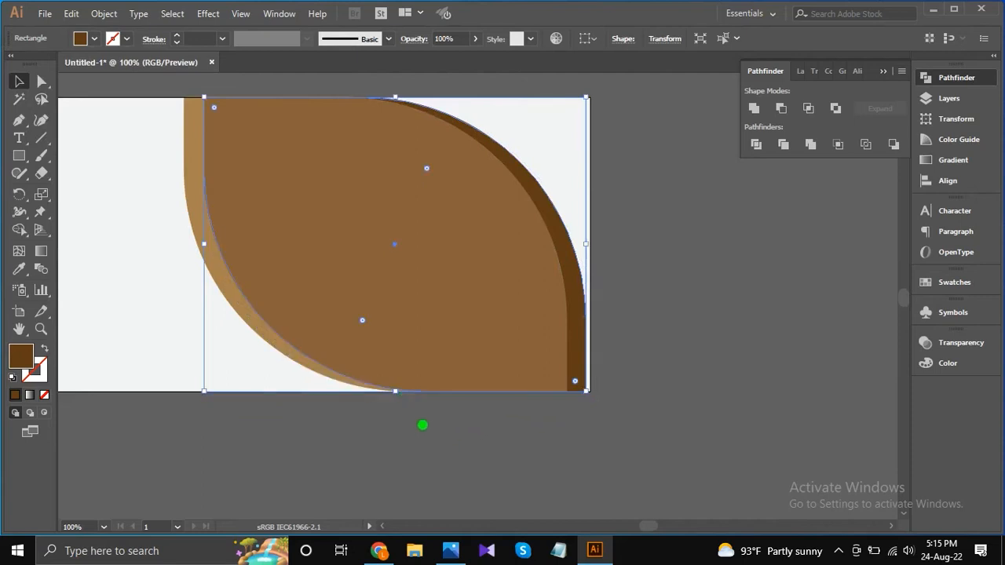
pyautogui.click(423, 424)
pyautogui.scroll(-2, 471, 168)
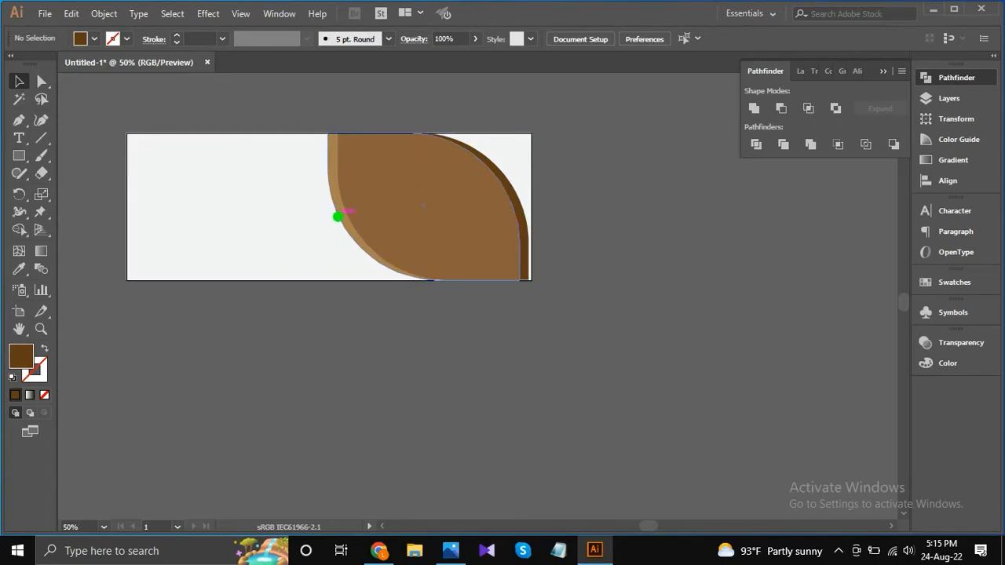
# Position the photo of the man on the phone behind the medium brown leaf and clip it to that leaf with a clipping mask.
pyautogui.click(339, 215)
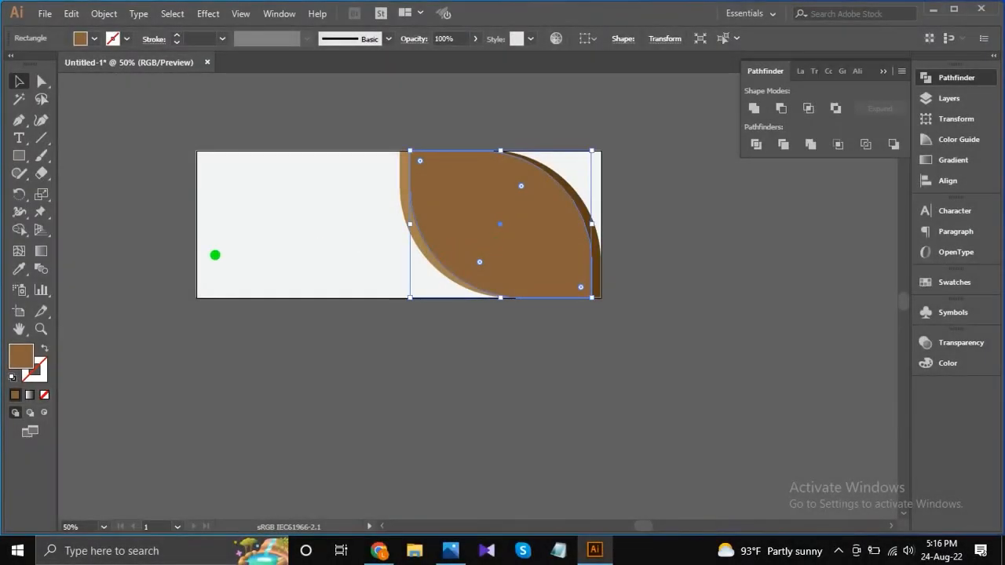
pyautogui.hotkey('ctrl', '-')
pyautogui.moveTo(84, 367); pyautogui.dragTo(471, 202)
pyautogui.hotkey('ctrl', '+')
pyautogui.hotkey('ctrl', '+')
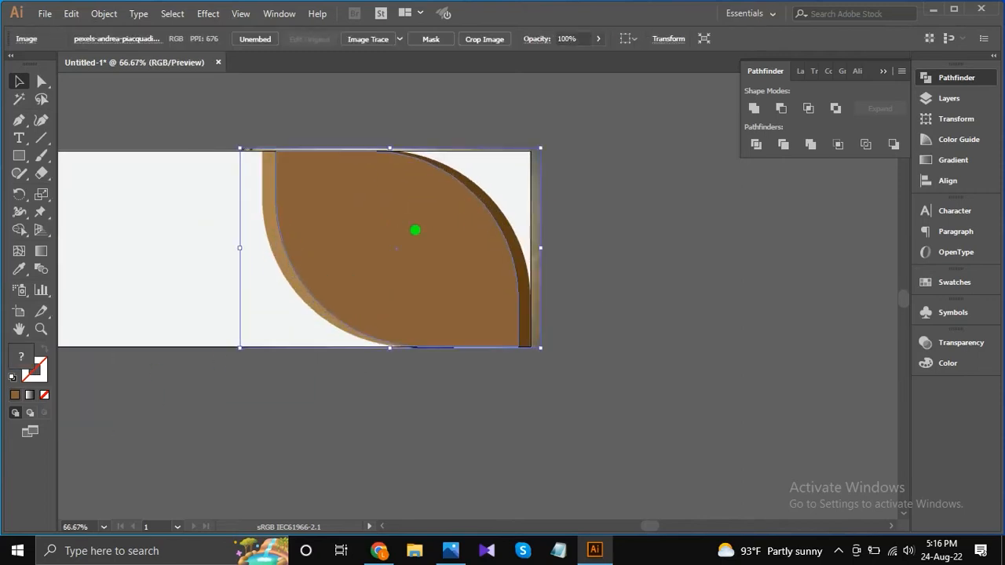
pyautogui.keyDown('shift'); pyautogui.click(415, 229); pyautogui.keyUp('shift')
pyautogui.rightClick(414, 227)
pyautogui.click(415, 331)
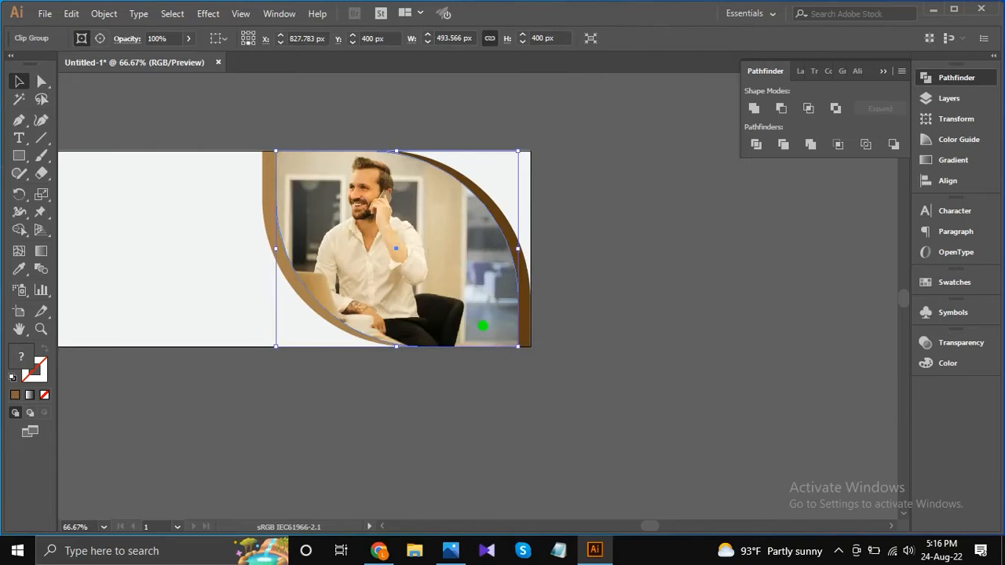
# Isolate the clip group, then shift the photo right and enlarge it slightly within the leaf.
pyautogui.rightClick(438, 221)
pyautogui.click(482, 327)
pyautogui.click(540, 350)
pyautogui.moveTo(540, 351); pyautogui.dragTo(580, 350)
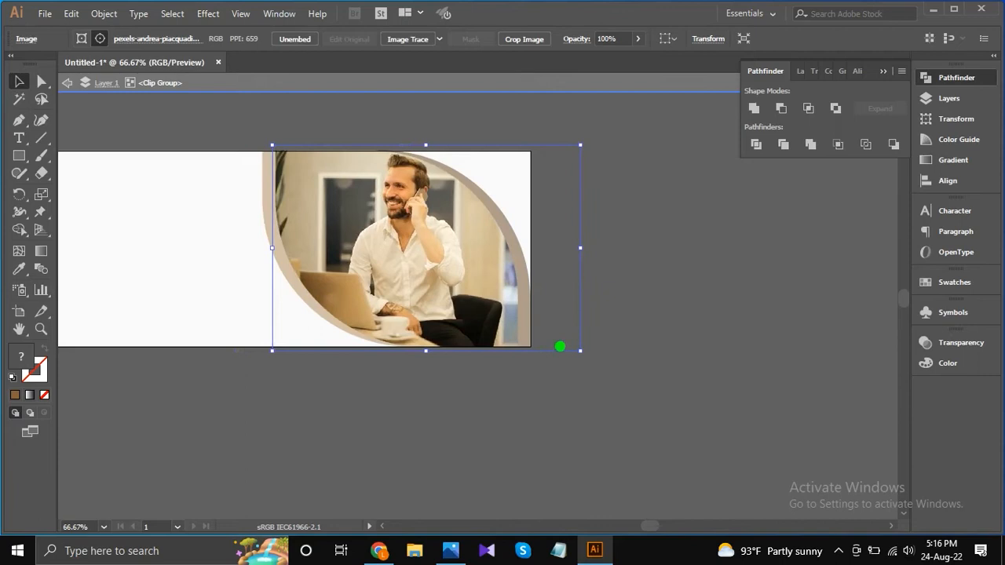
# Nudge the isolated photo slightly down and to the left within the leaf.
pyautogui.press('Right')
pyautogui.press('Right')
pyautogui.moveTo(559, 344); pyautogui.dragTo(557, 346)
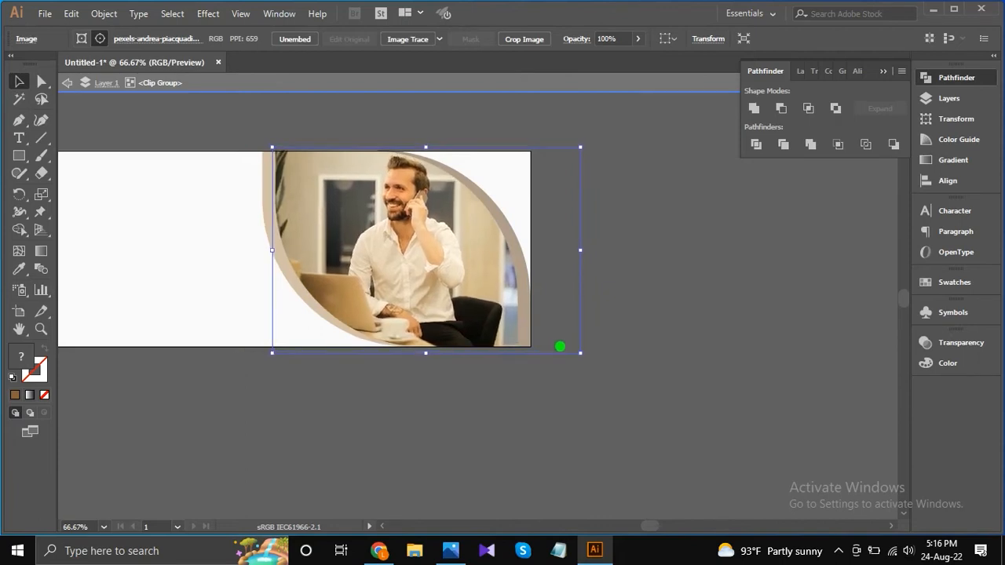
pyautogui.press('Left')
pyautogui.press('Left')
pyautogui.press('Left')
pyautogui.press('Left')
pyautogui.press('Left')
pyautogui.press('Left')
pyautogui.press('Left')
pyautogui.press('Left')
pyautogui.press('Left')
pyautogui.press('Left')
pyautogui.press('Left')
pyautogui.press('Left')
pyautogui.press('Left')
pyautogui.press('Left')
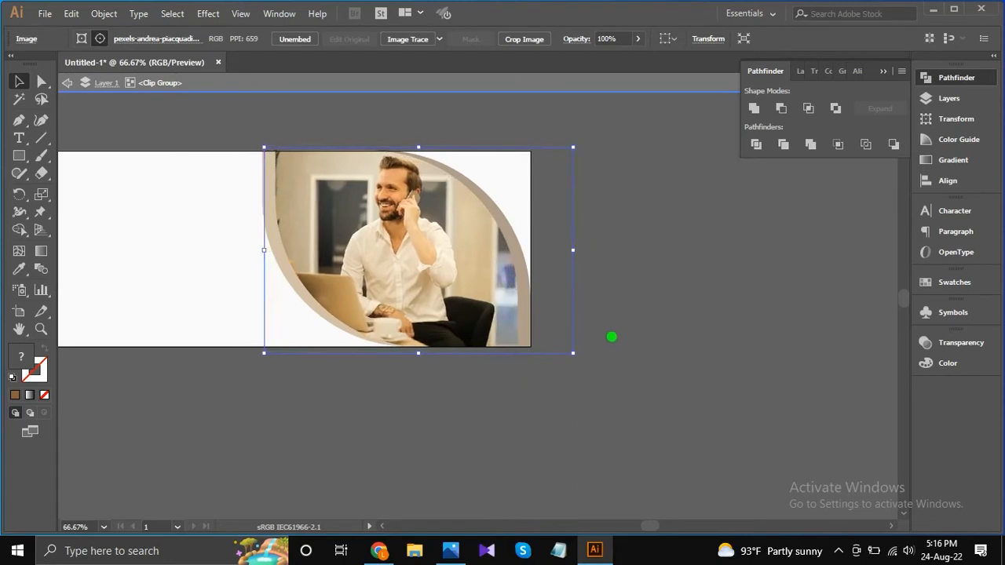
# Scale the photo down slightly, nudge it right within the leaf and leave isolation mode.
pyautogui.moveTo(575, 354); pyautogui.dragTo(573, 352)
pyautogui.press('Right')
pyautogui.press('Right')
pyautogui.press('Right')
pyautogui.press('Right')
pyautogui.press('Right')
pyautogui.press('Right')
pyautogui.press('Right')
pyautogui.press('Right')
pyautogui.press('Right')
pyautogui.press('Right')
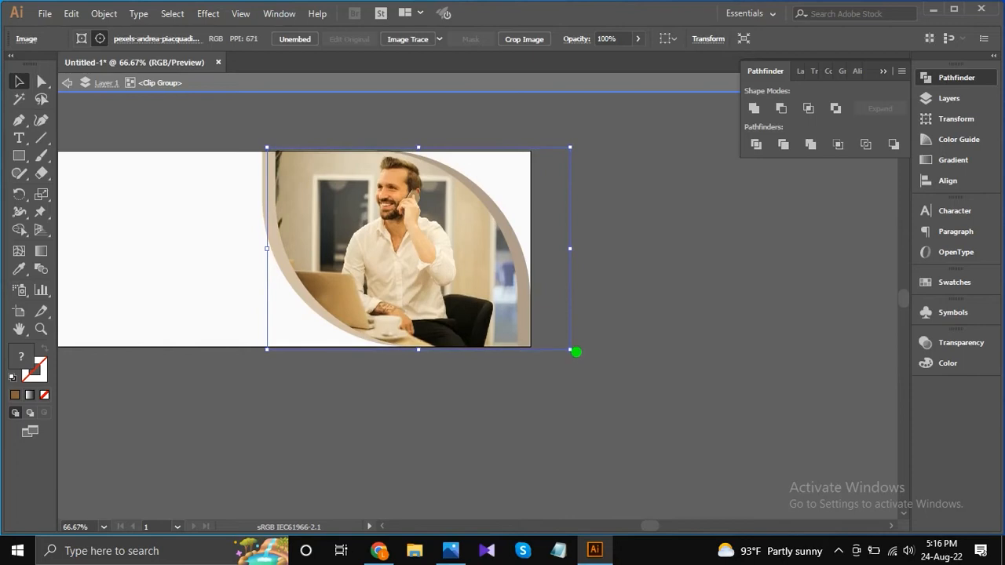
pyautogui.press('Up')
pyautogui.press('Up')
pyautogui.press('Up')
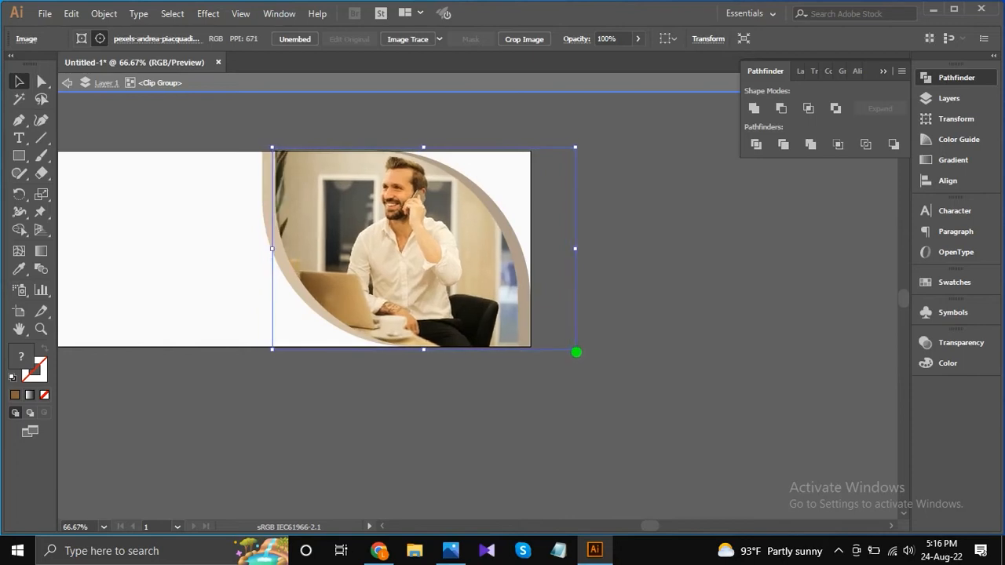
pyautogui.click(600, 295)
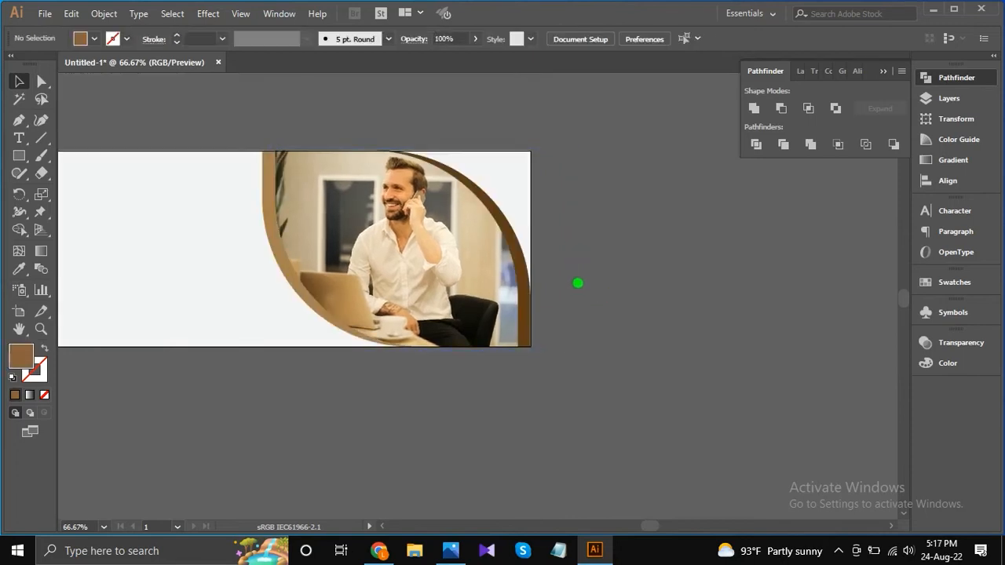
# Recolor the left brown leaf with the Eyedropper, sampling the medium brown from the laptop lid in the photo.
pyautogui.scroll(-1, 518, 161)
pyautogui.scroll(1, 510, 170)
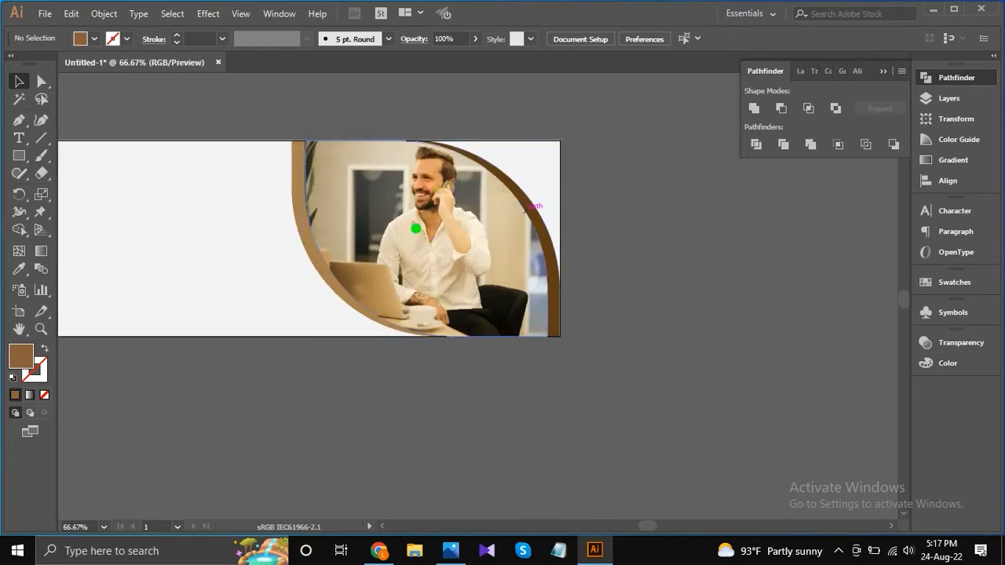
pyautogui.click(294, 221)
pyautogui.click(19, 269)
pyautogui.click(428, 294)
pyautogui.click(346, 272)
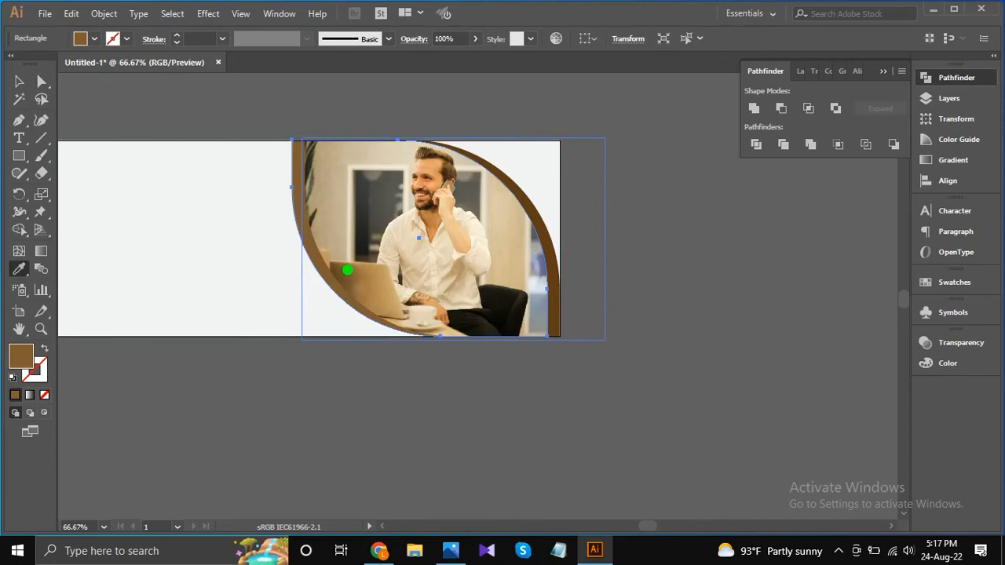
pyautogui.click(321, 214)
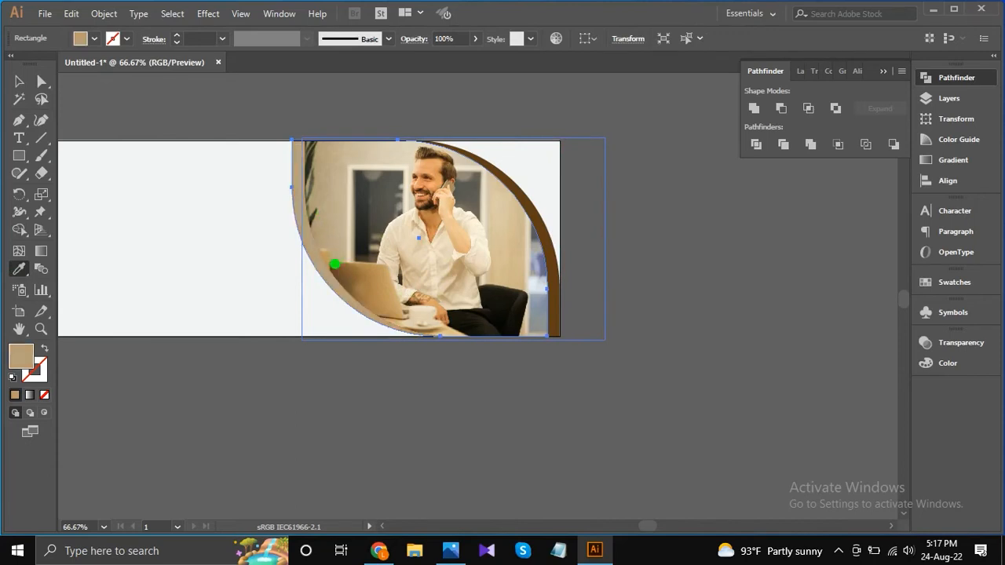
pyautogui.click(343, 269)
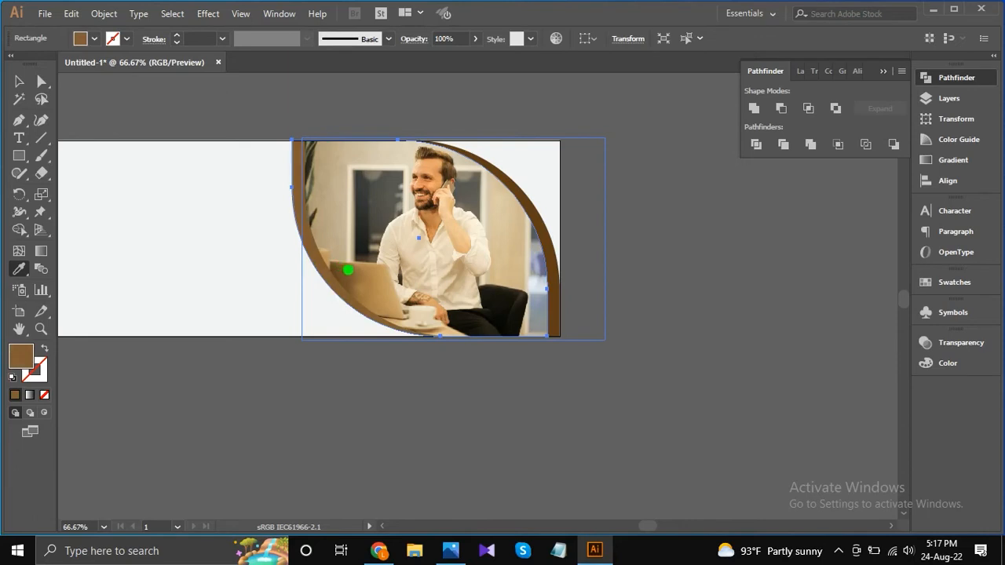
pyautogui.click(19, 81)
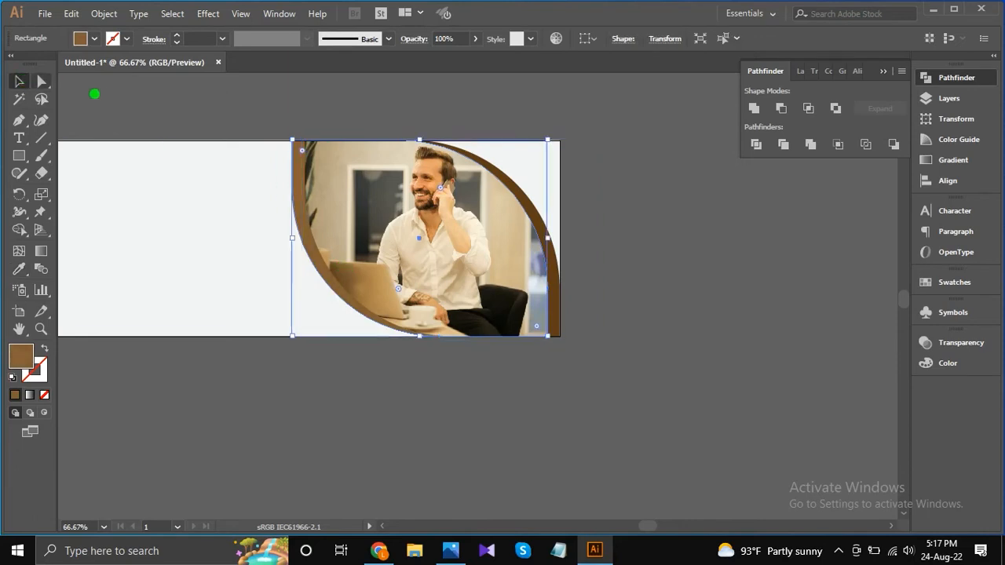
pyautogui.click(581, 178)
# Match the dark leaf on the photo's right side to the left leaf's brown with the Eyedropper.
pyautogui.hotkey('ctrl', 'z')
pyautogui.click(19, 268)
pyautogui.click(293, 214)
pyautogui.click(19, 81)
pyautogui.click(115, 102)
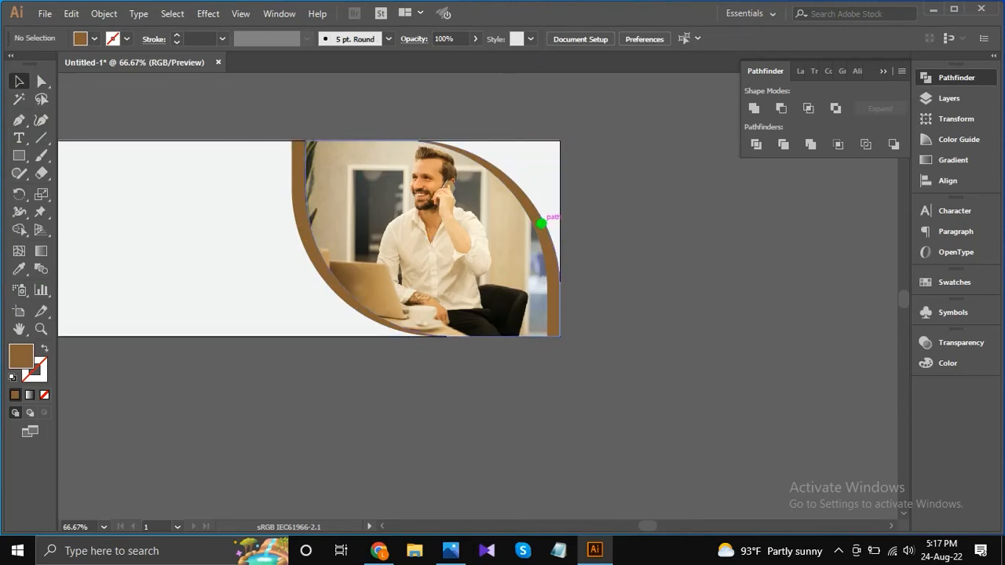
# Paste a copy of the photo's leaf shape behind the photo and fill it with a dark brown.
pyautogui.click(71, 13)
pyautogui.click(146, 130)
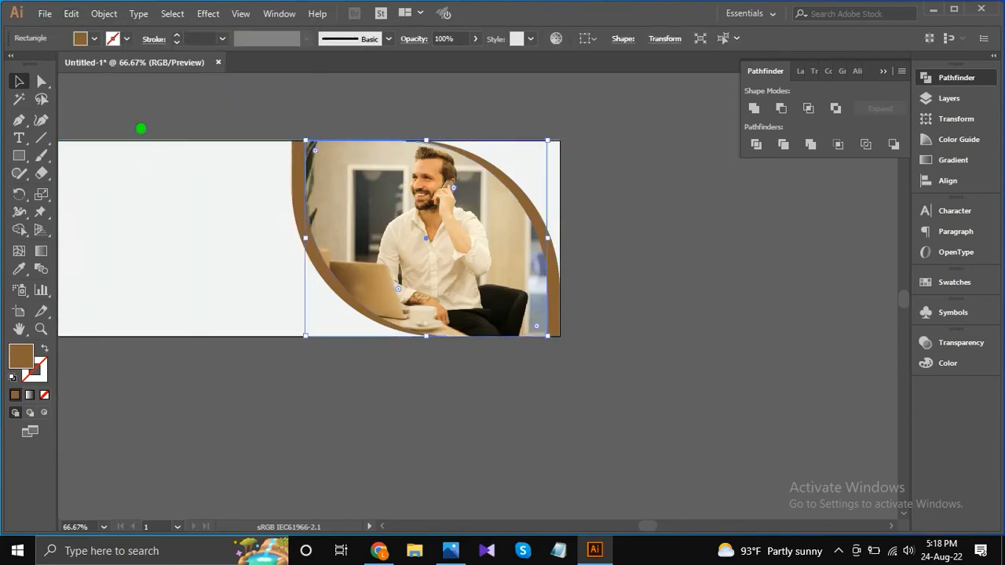
pyautogui.click(18, 269)
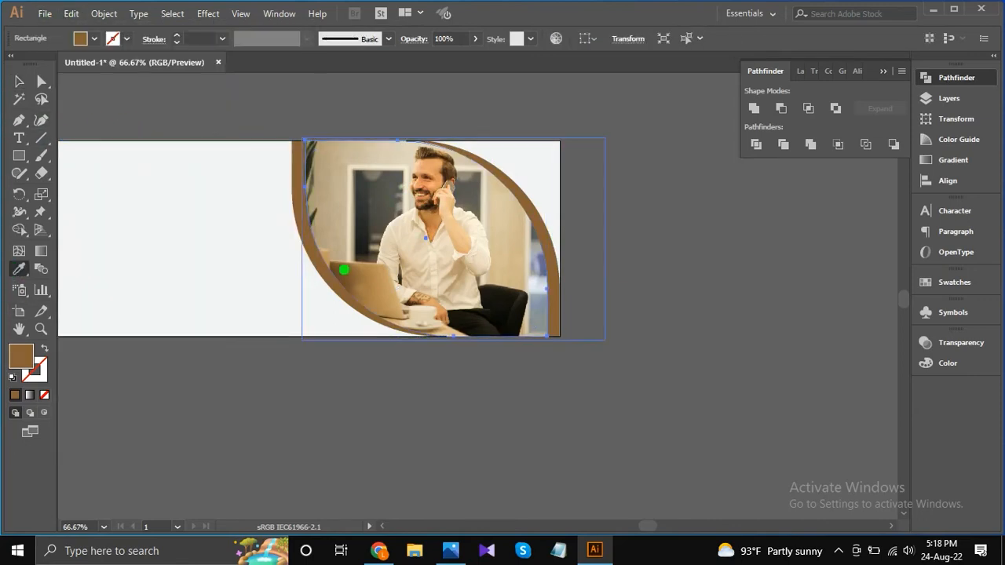
pyautogui.click(340, 268)
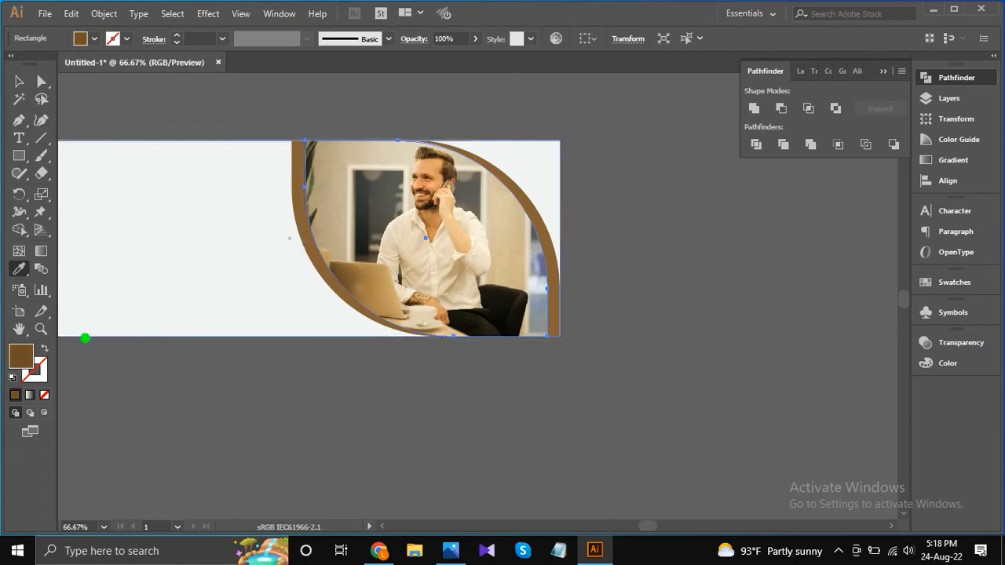
pyautogui.moveTo(695, 323); pyautogui.dragTo(691, 343)
pyautogui.click(927, 215)
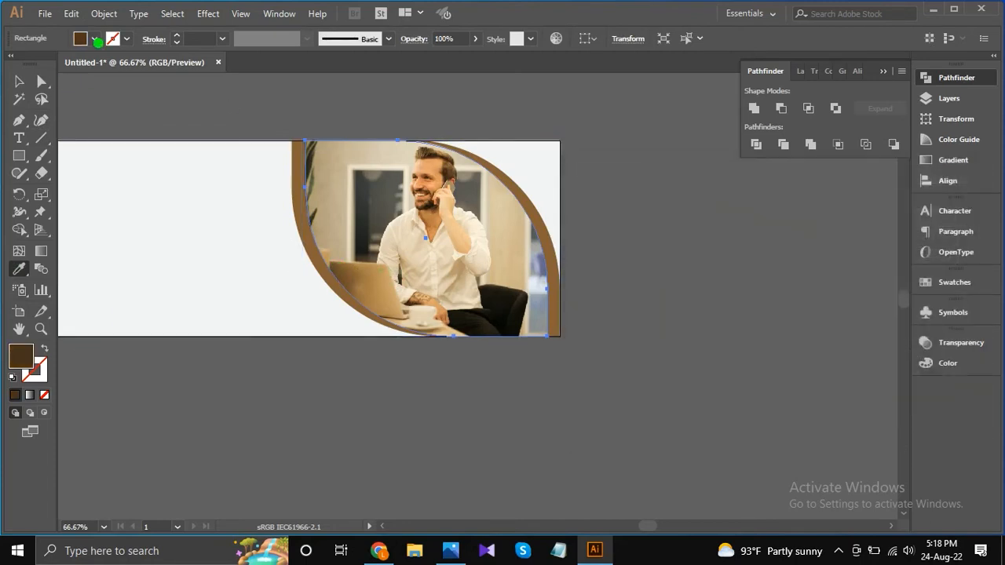
# Apply a Gaussian Blur with a radius of 50.8 pixels to the pasted dark leaf.
pyautogui.click(162, 13)
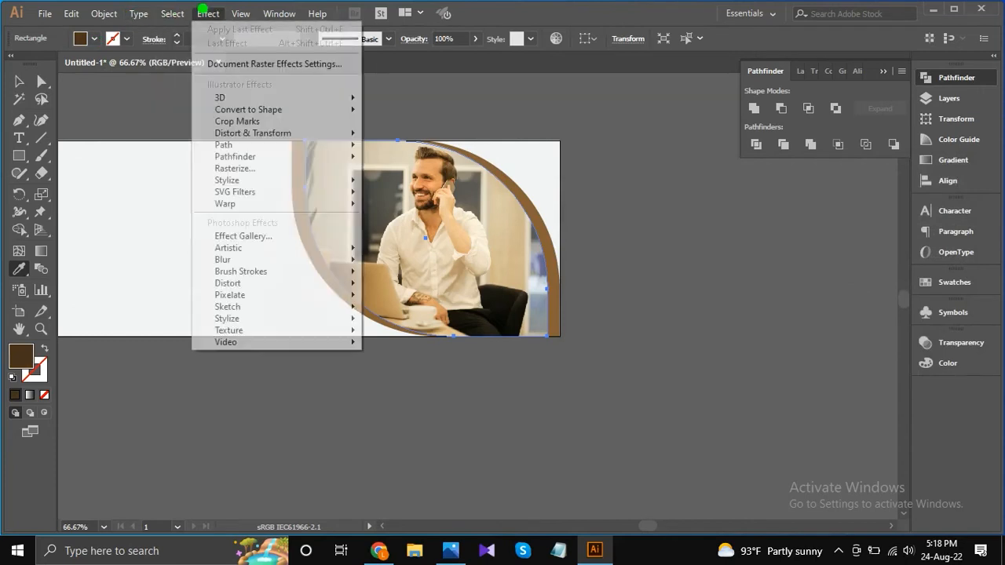
pyautogui.click(432, 262)
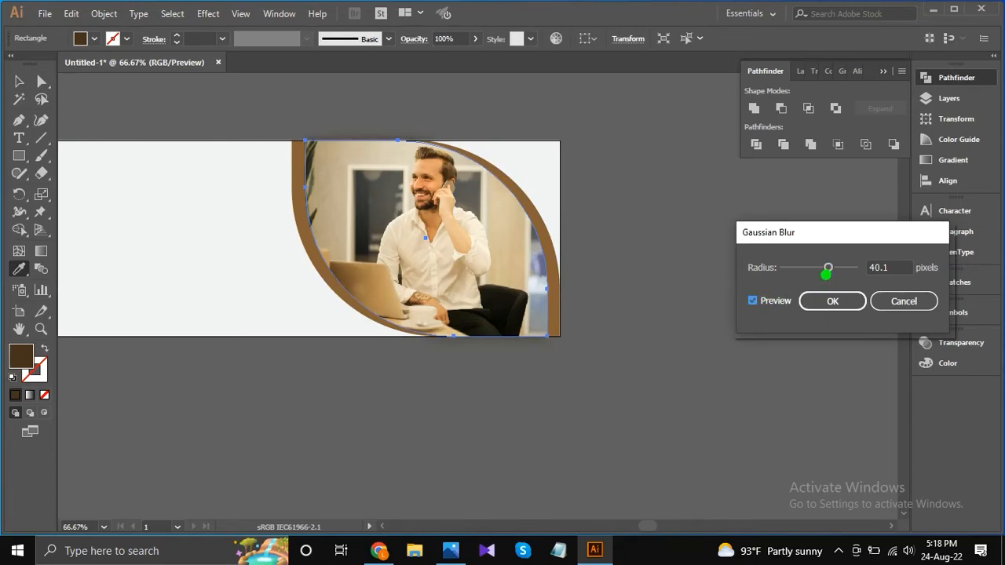
pyautogui.moveTo(831, 269)
pyautogui.mouseDown()
pyautogui.moveTo(845, 270)
pyautogui.moveTo(824, 270)
pyautogui.mouseUp()
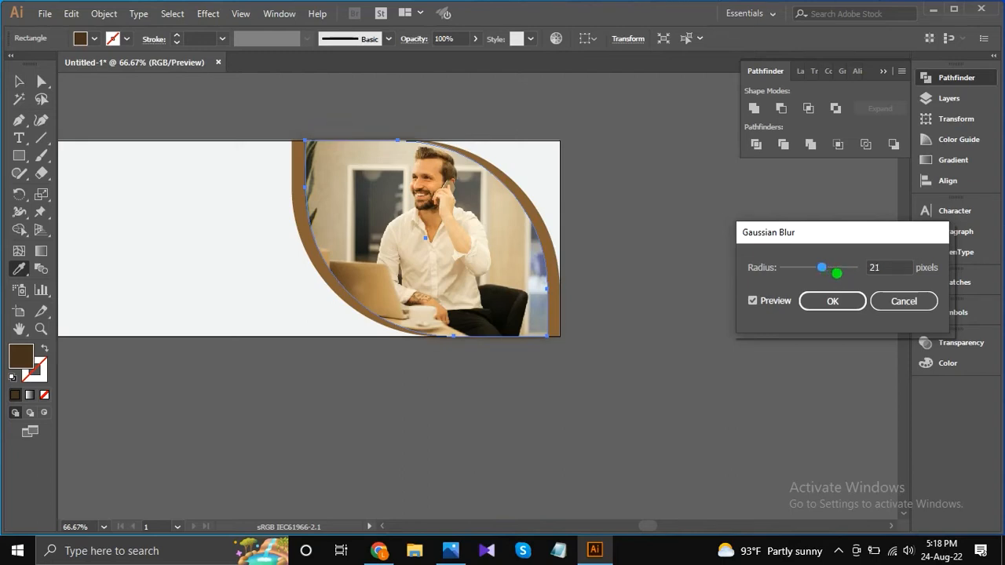
pyautogui.moveTo(824, 268); pyautogui.dragTo(834, 269)
pyautogui.click(831, 303)
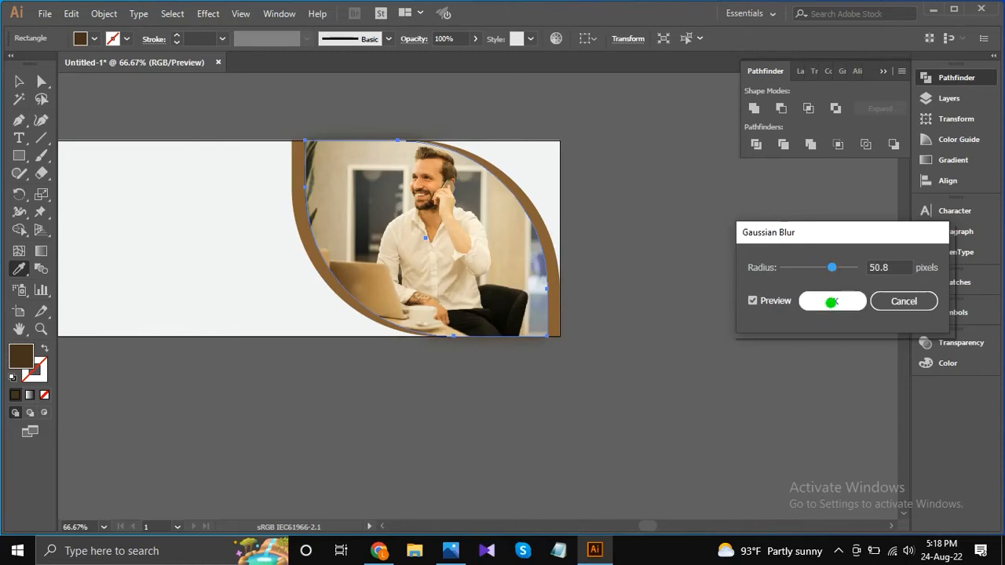
# Change the blurred leaf's fill to black.
pyautogui.doubleClick(22, 353)
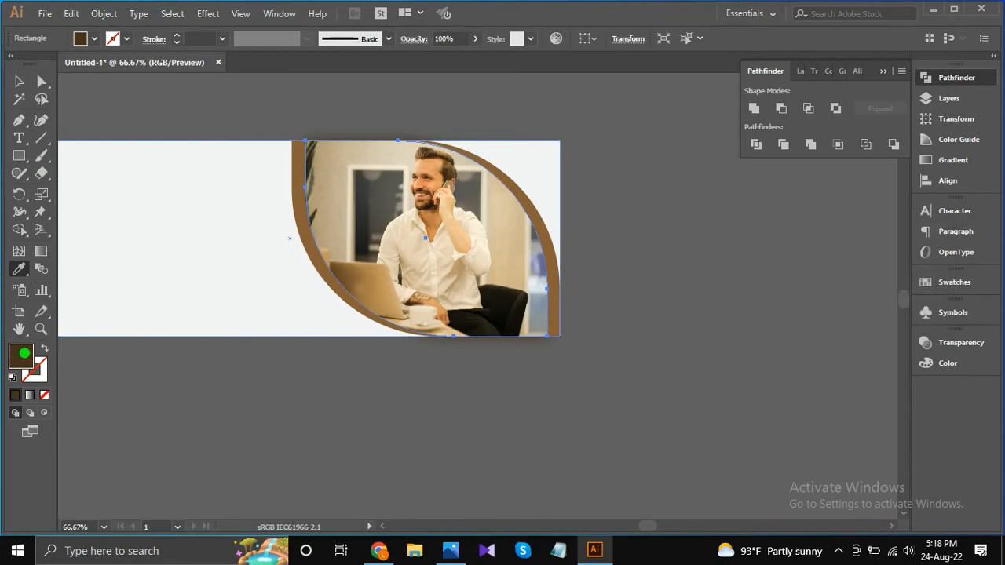
pyautogui.moveTo(692, 346); pyautogui.dragTo(713, 395)
pyautogui.click(929, 216)
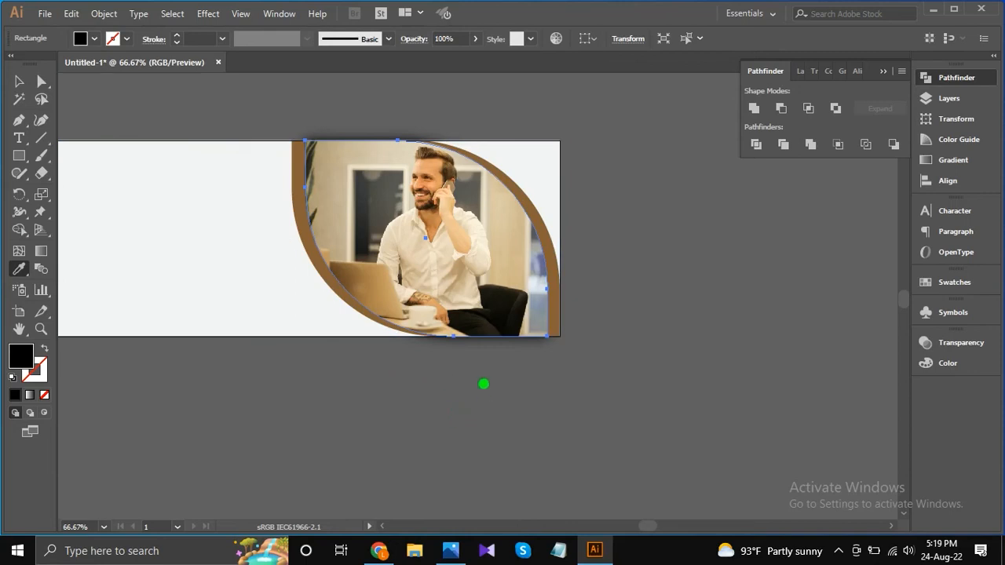
# Try nudging the blurred leaf to the right and back left behind the photo.
pyautogui.press('Right')
pyautogui.press('Right')
pyautogui.press('Right')
pyautogui.press('Right')
pyautogui.press('Right')
pyautogui.press('Right')
pyautogui.press('Right')
pyautogui.press('Right')
pyautogui.press('Right')
pyautogui.press('Right')
pyautogui.press('Right')
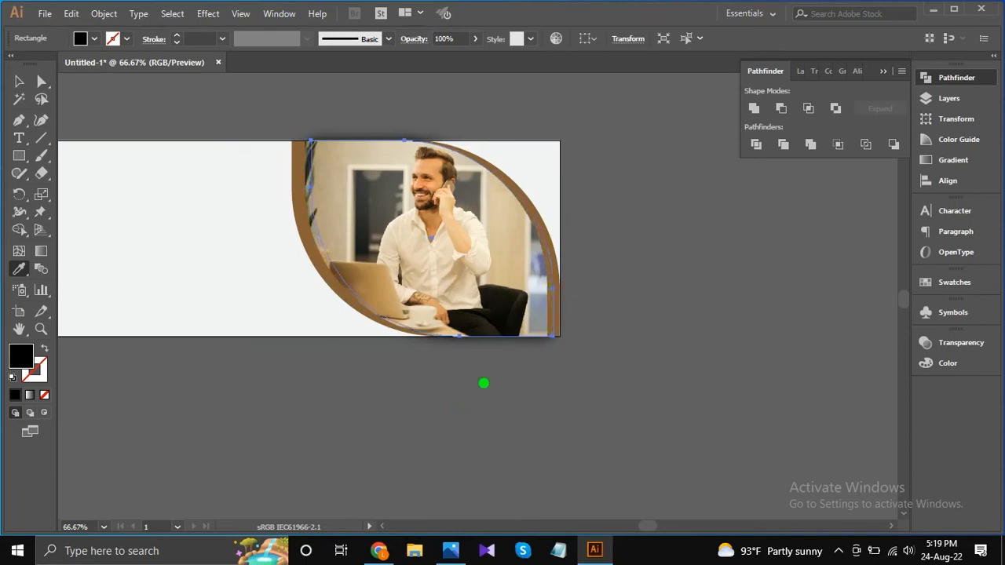
pyautogui.press('Left')
pyautogui.press('Left')
pyautogui.press('Left')
pyautogui.press('Left')
pyautogui.press('Left')
pyautogui.press('Left')
pyautogui.press('Left')
pyautogui.press('Left')
pyautogui.press('Left')
pyautogui.press('Left')
pyautogui.press('Left')
# Try rearranging the blurred leaf by bringing it to the front and sending it one level backward.
pyautogui.rightClick(583, 247)
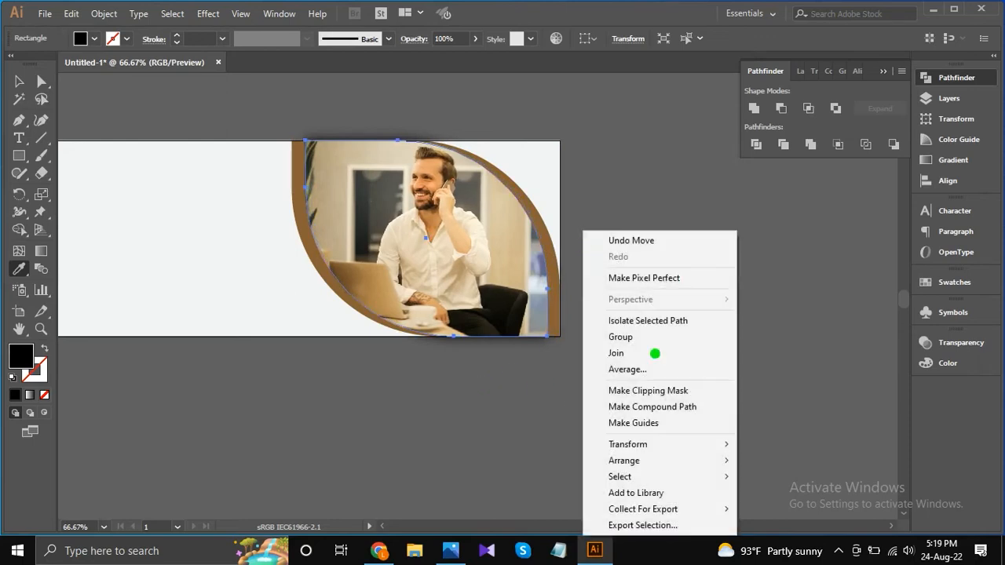
pyautogui.click(761, 459)
pyautogui.rightClick(547, 181)
pyautogui.moveTo(584, 407)
pyautogui.click(738, 440)
pyautogui.click(19, 82)
pyautogui.click(321, 337)
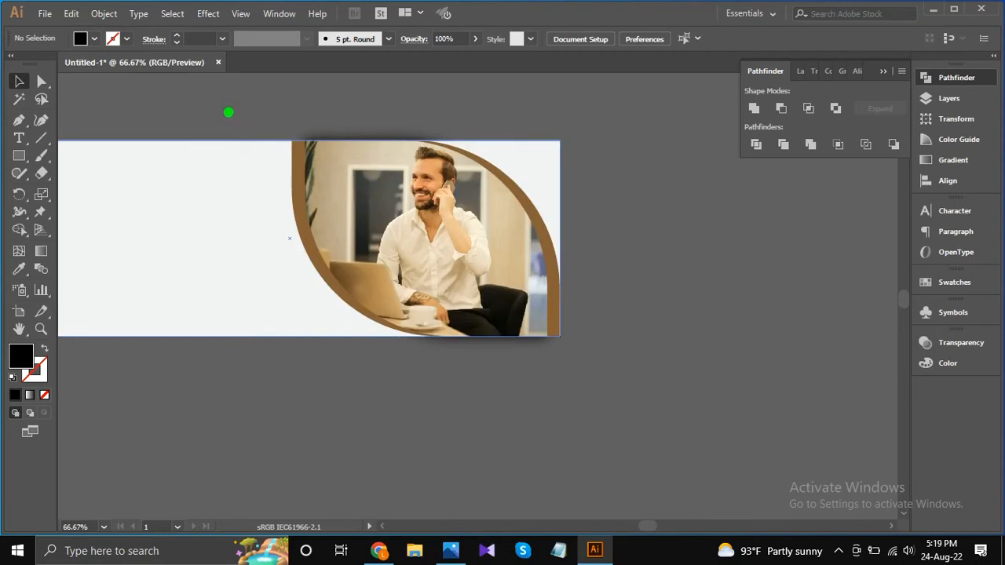
# Undo the last arrangement and leftward nudges, and nudge the blurred leaf slightly left.
pyautogui.hotkey('ctrl', 'z')
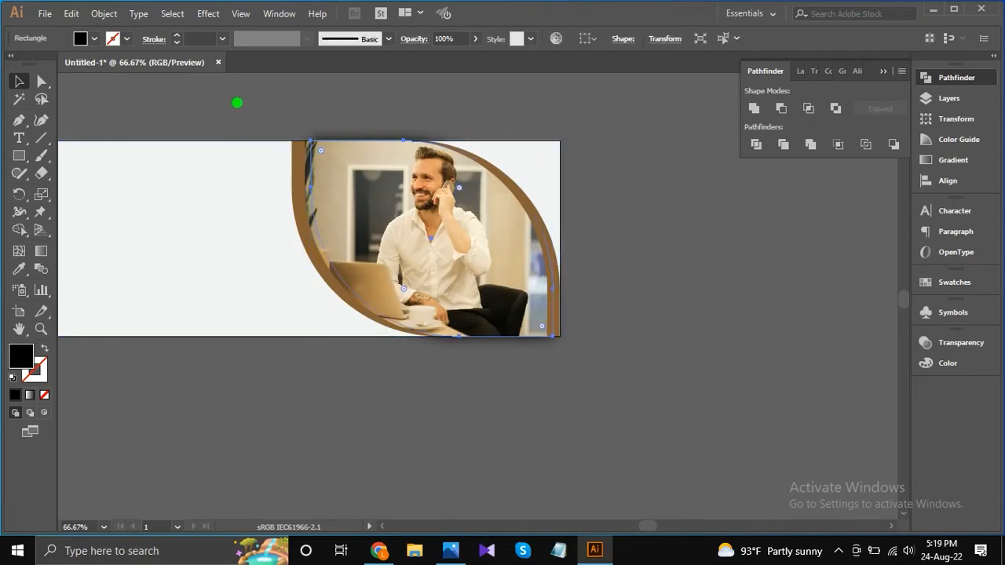
pyautogui.press('Left')
pyautogui.press('Left')
pyautogui.press('Left')
# Bring the blurred leaf to the front and send it one level backward so it sits directly behind the photo.
pyautogui.rightClick(422, 131)
pyautogui.moveTo(493, 359)
pyautogui.click(648, 375)
pyautogui.rightClick(554, 222)
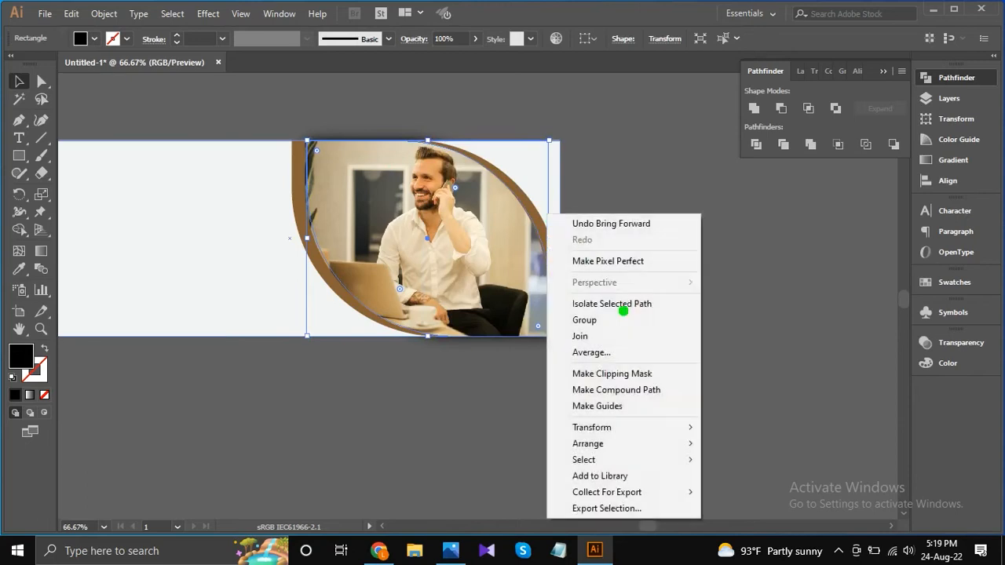
pyautogui.moveTo(628, 443)
pyautogui.click(711, 443)
pyautogui.rightClick(680, 432)
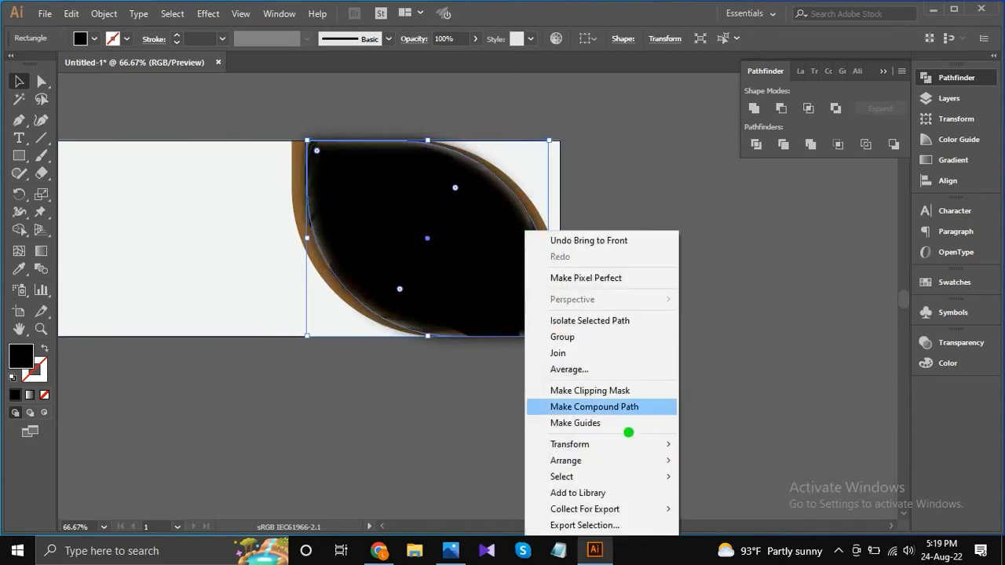
pyautogui.moveTo(617, 460)
pyautogui.click(742, 489)
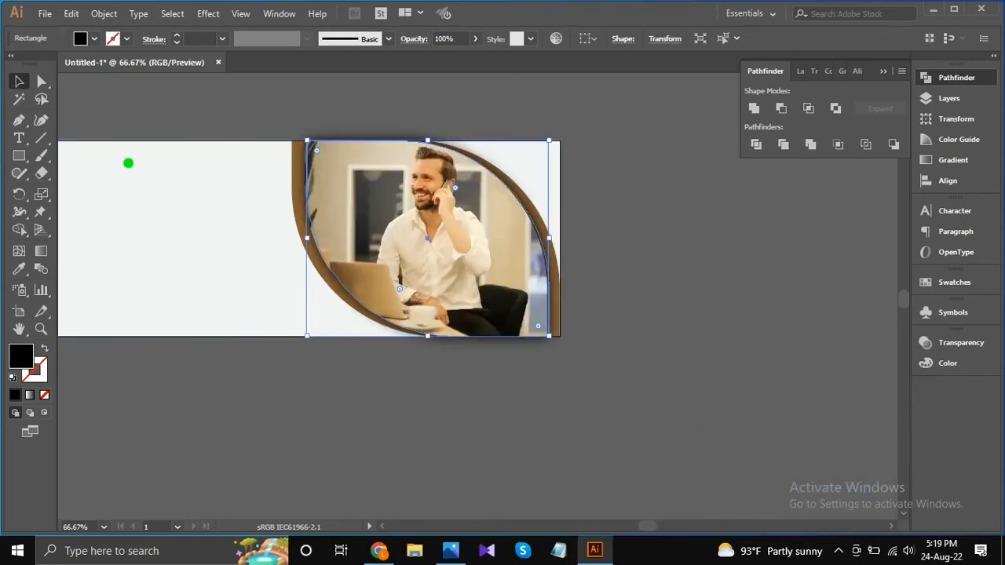
# Fill the blurred shadow leaf with the very dark brown #231811 and deselect it.
pyautogui.doubleClick(21, 360)
pyautogui.moveTo(689, 395); pyautogui.dragTo(693, 371)
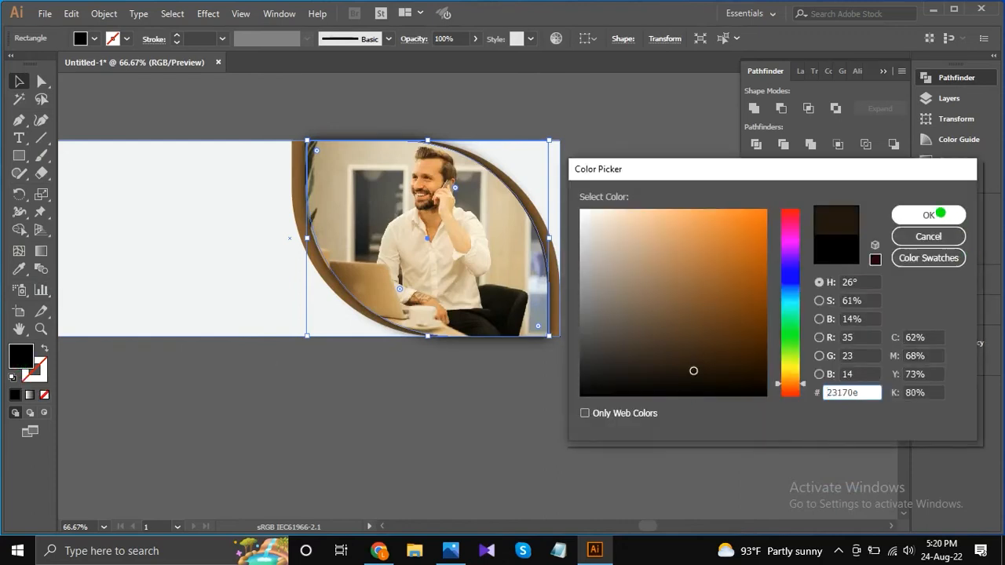
pyautogui.click(939, 213)
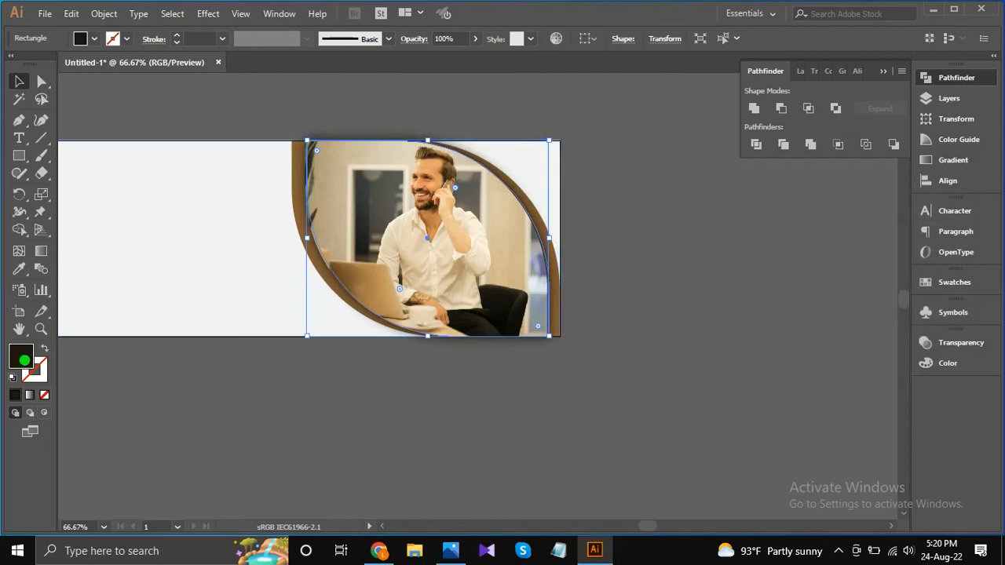
pyautogui.doubleClick(25, 360)
pyautogui.click(675, 371)
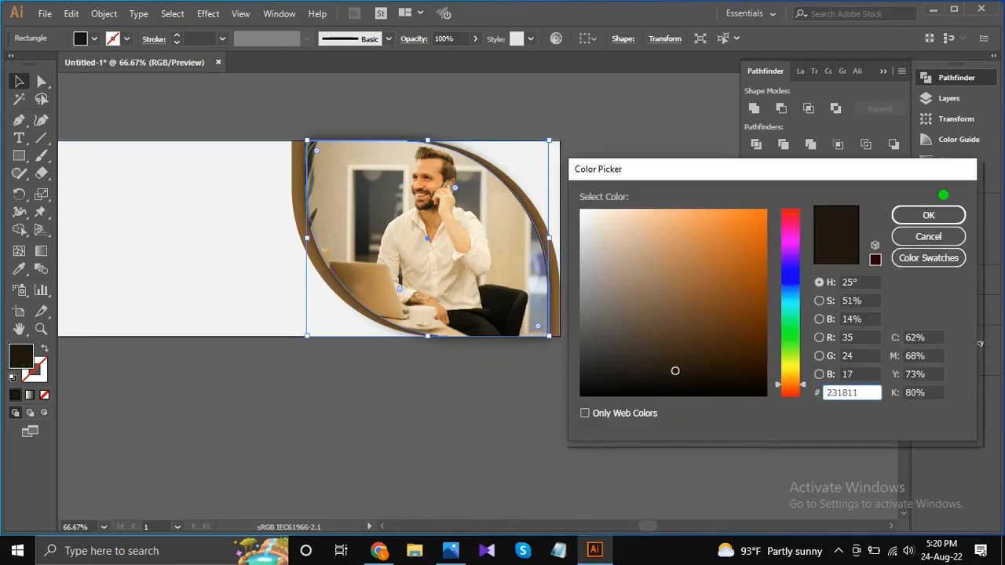
pyautogui.click(928, 215)
pyautogui.click(643, 186)
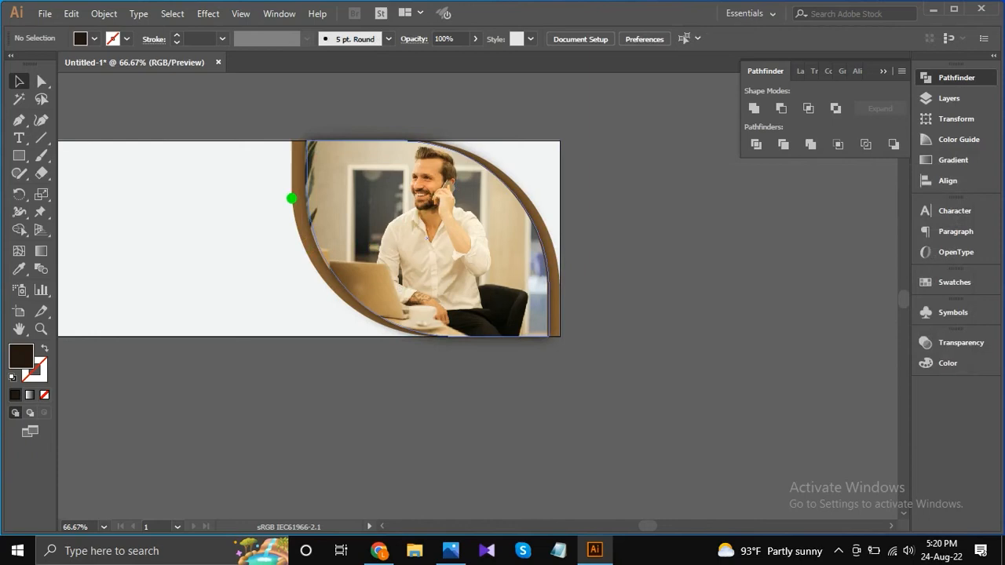
# Try the darker brown #774c2b as the fill of the brown leaf along the photo's left edge.
pyautogui.click(292, 199)
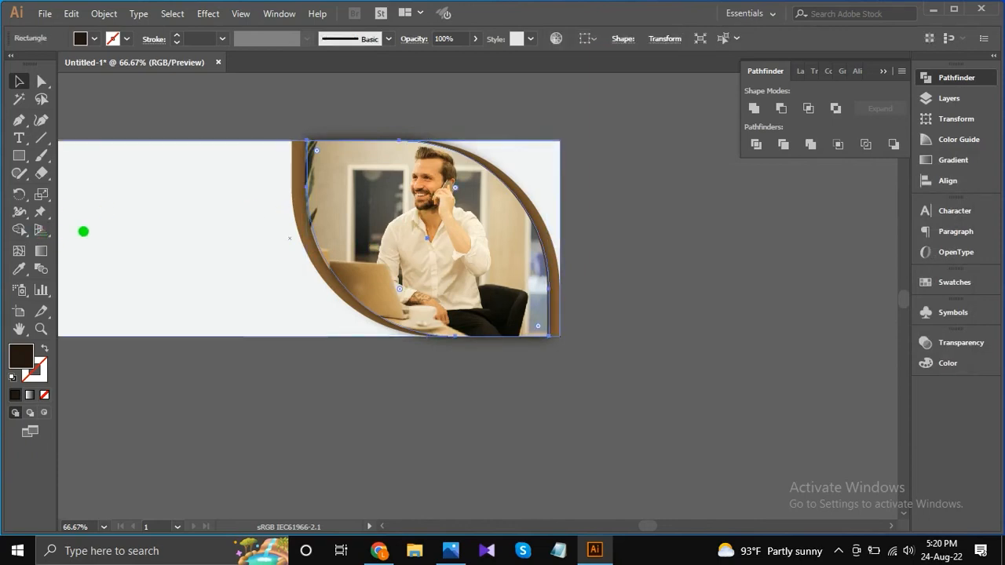
pyautogui.click(83, 231)
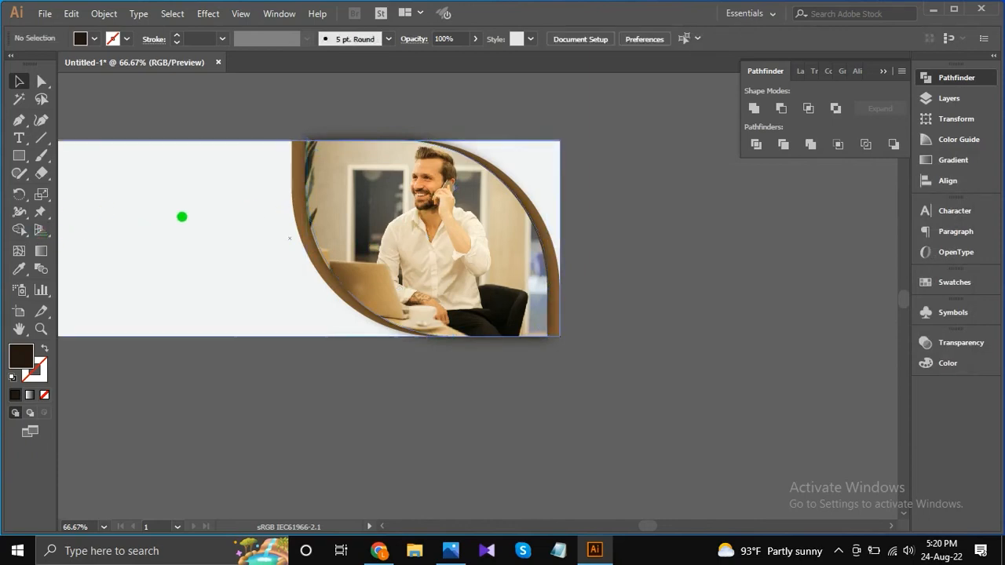
pyautogui.click(292, 184)
pyautogui.doubleClick(16, 359)
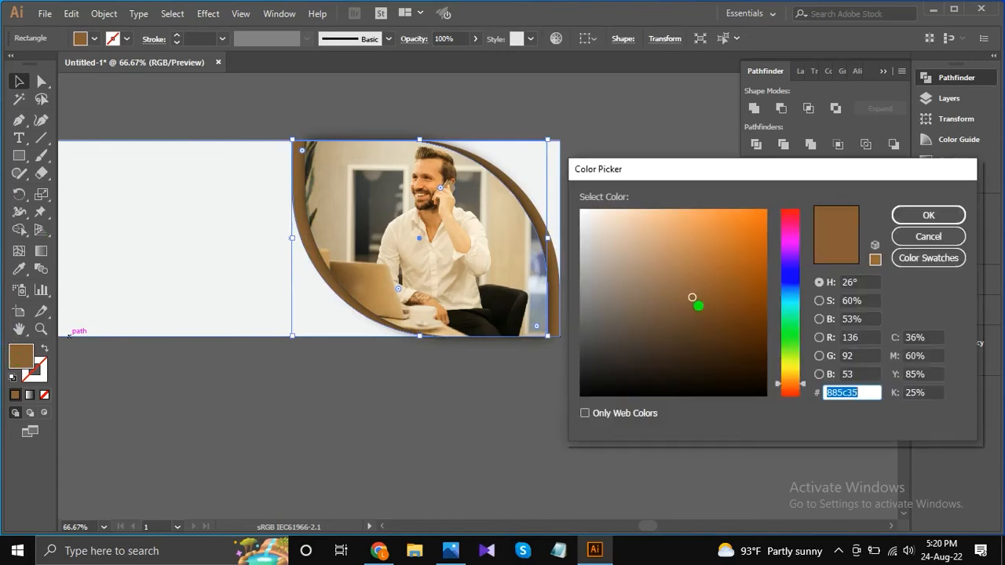
pyautogui.moveTo(696, 303); pyautogui.dragTo(700, 306)
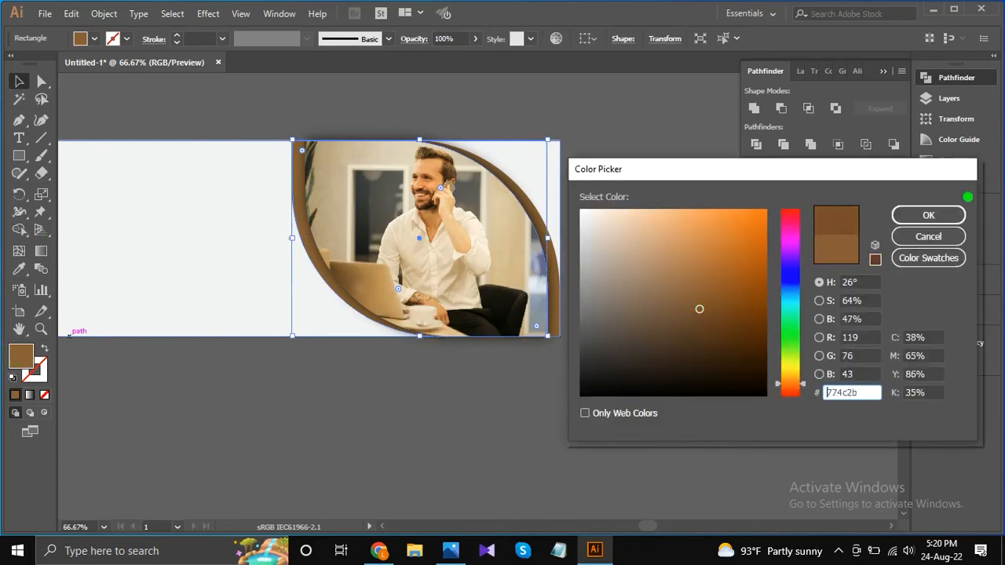
pyautogui.click(927, 215)
pyautogui.click(703, 256)
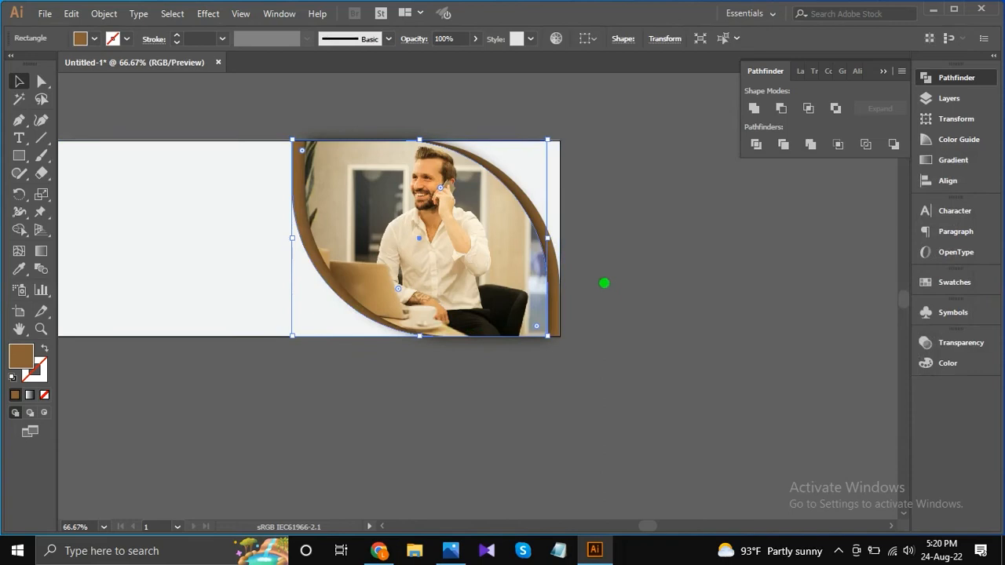
pyautogui.click(604, 284)
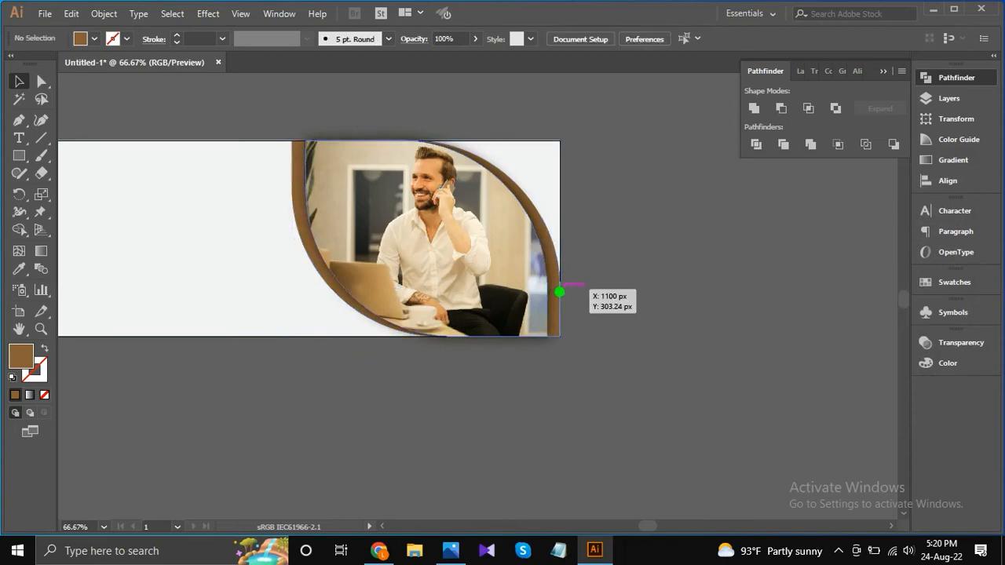
pyautogui.click(559, 292)
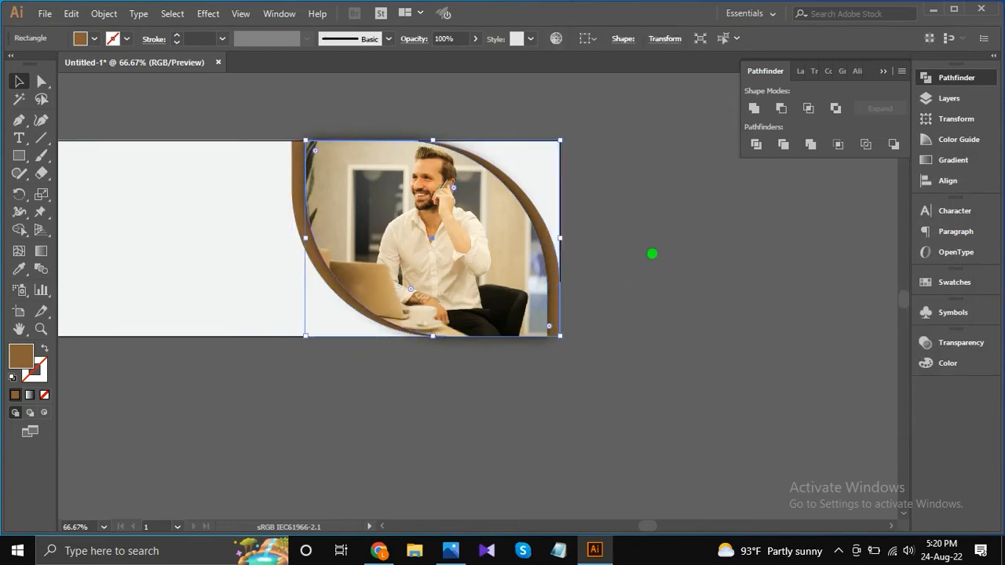
pyautogui.click(651, 249)
# Paste a copy of the light banner background rectangle directly in front of the original.
pyautogui.moveTo(171, 246); pyautogui.dragTo(321, 249)
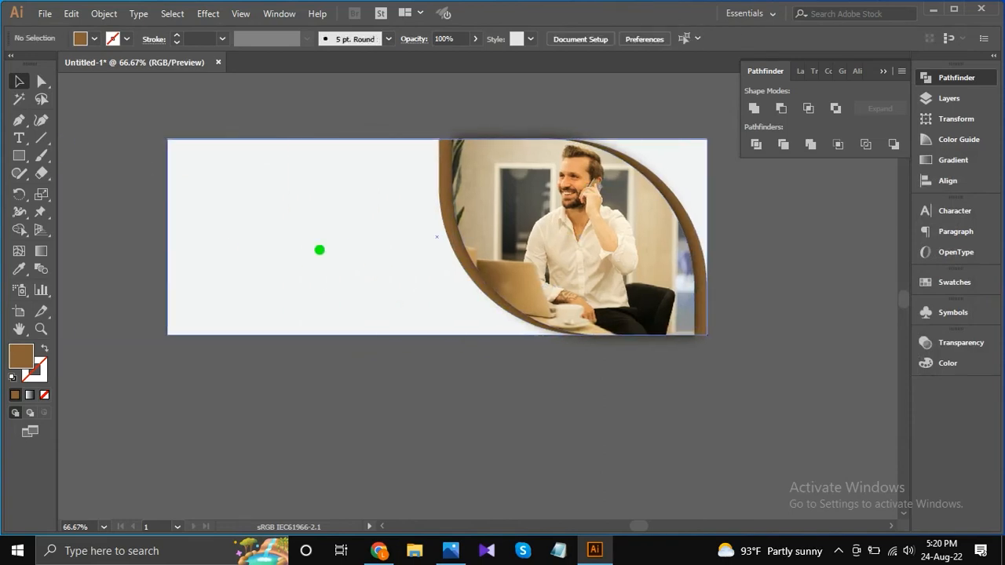
pyautogui.click(215, 206)
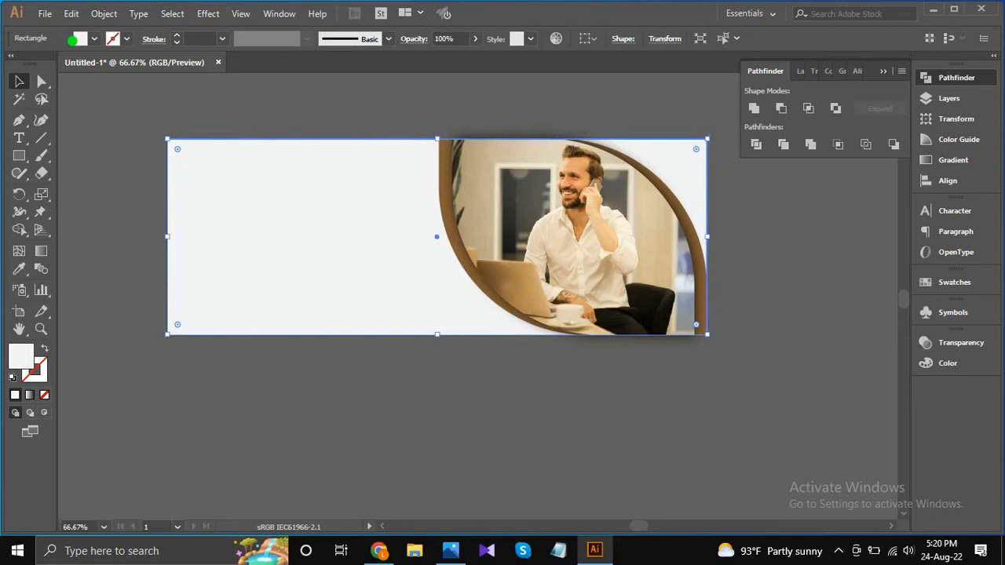
pyautogui.click(71, 13)
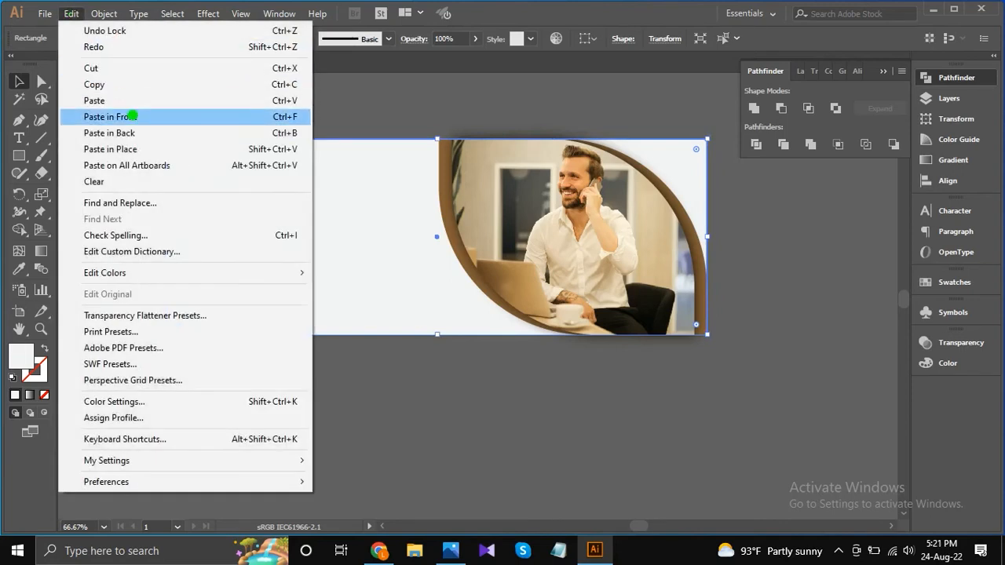
pyautogui.click(132, 116)
# Round the copied background's top-right corner to a radius of about 230 px, round its bottom-left corner less strongly, and deselect it.
pyautogui.click(42, 81)
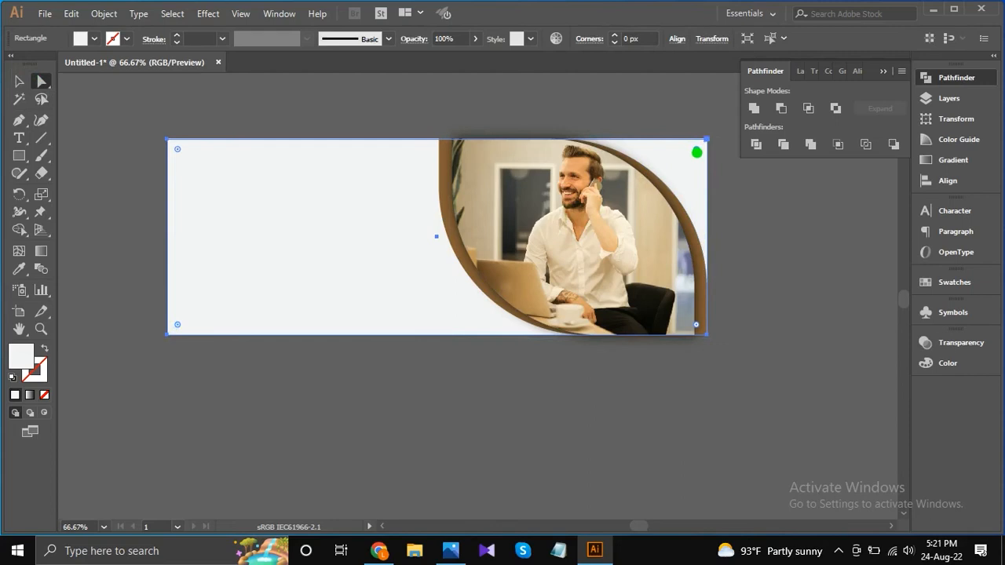
pyautogui.moveTo(696, 149); pyautogui.dragTo(578, 236)
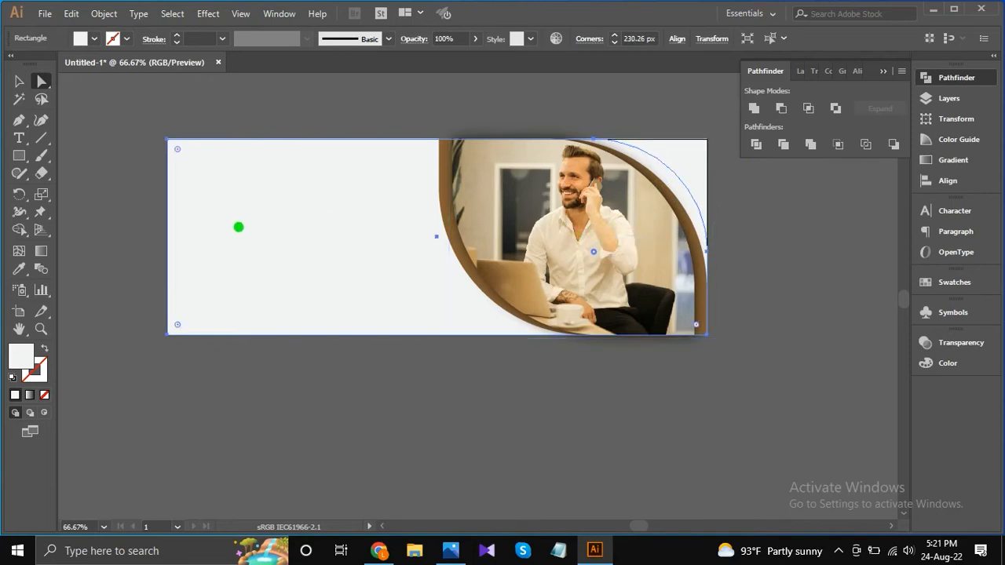
pyautogui.moveTo(177, 326); pyautogui.dragTo(254, 283)
pyautogui.click(19, 81)
pyautogui.click(119, 118)
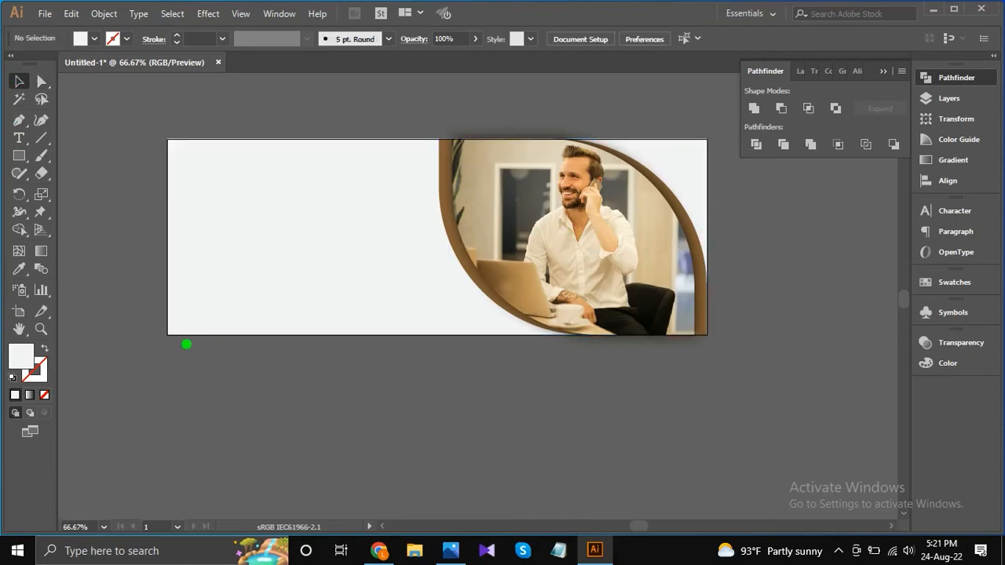
# Fill the square-cornered background rectangle behind the rounded copy with dark green, trying teal first, and deselect it.
pyautogui.click(175, 329)
pyautogui.click(92, 41)
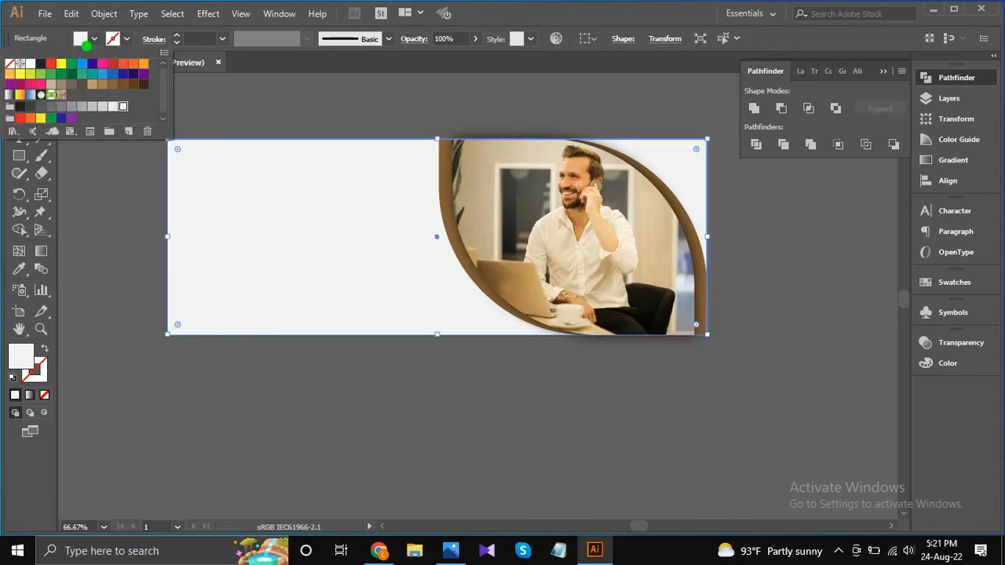
pyautogui.click(92, 75)
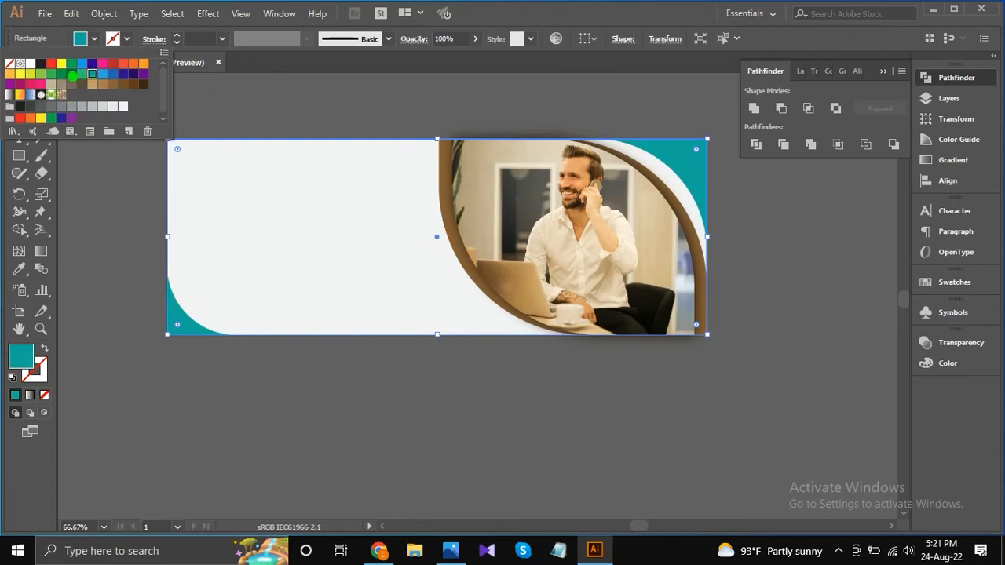
pyautogui.click(72, 74)
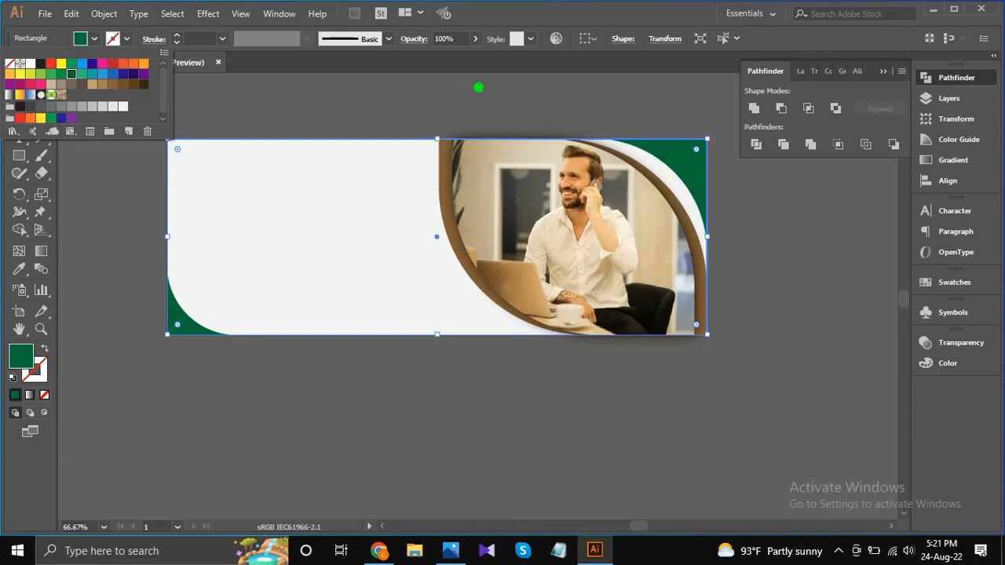
pyautogui.click(416, 111)
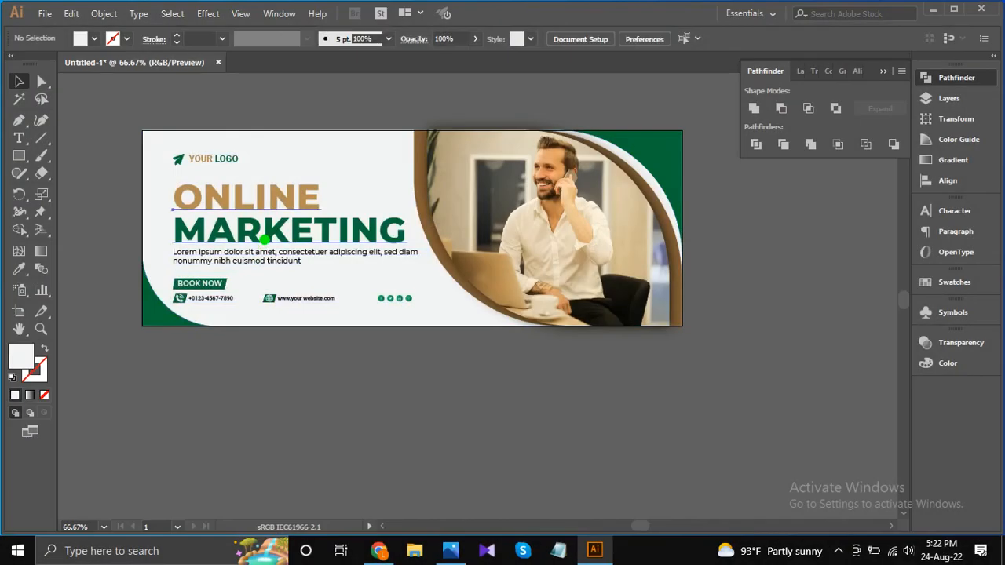
# Shift the ONLINE MARKETING heading slightly upward and set the font size of the word MARKETING to 70 pt.
pyautogui.click(264, 239)
pyautogui.moveTo(264, 239); pyautogui.dragTo(270, 238)
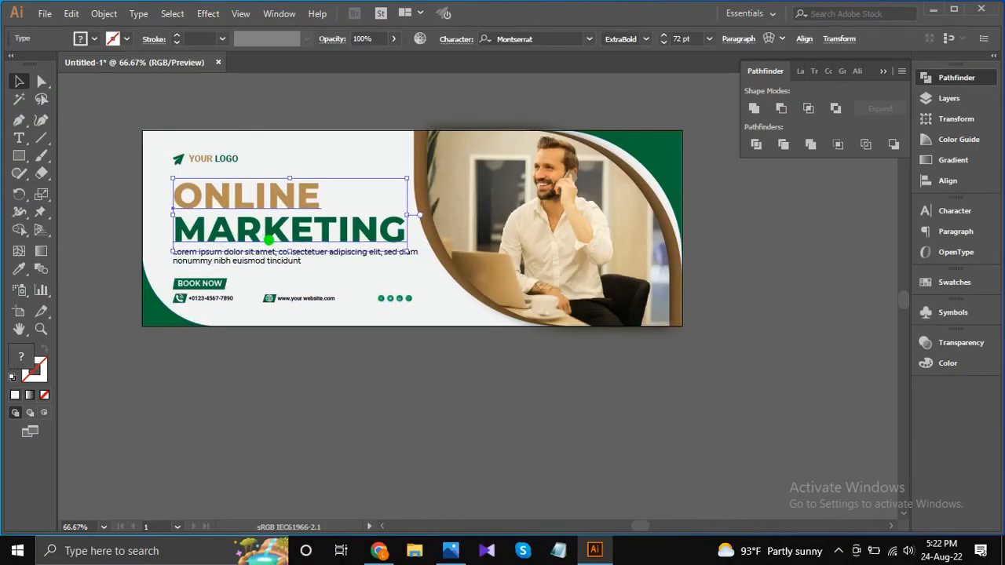
pyautogui.click(18, 137)
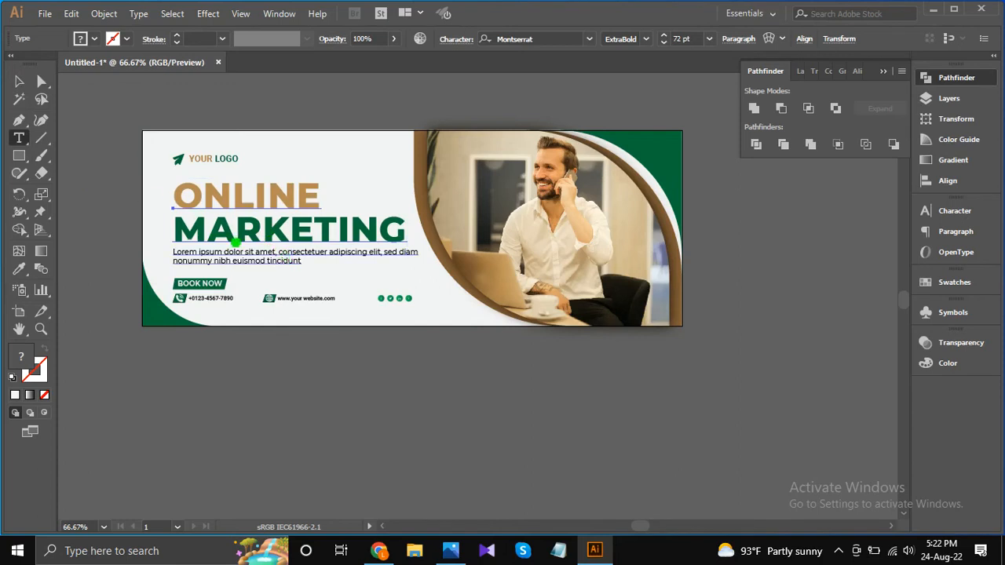
pyautogui.moveTo(174, 230); pyautogui.dragTo(408, 231)
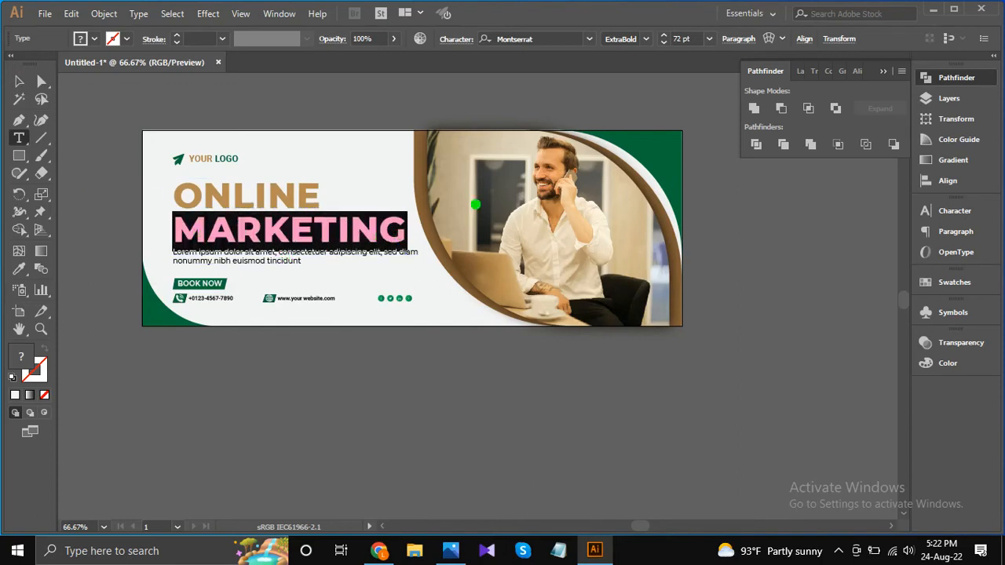
pyautogui.click(693, 39)
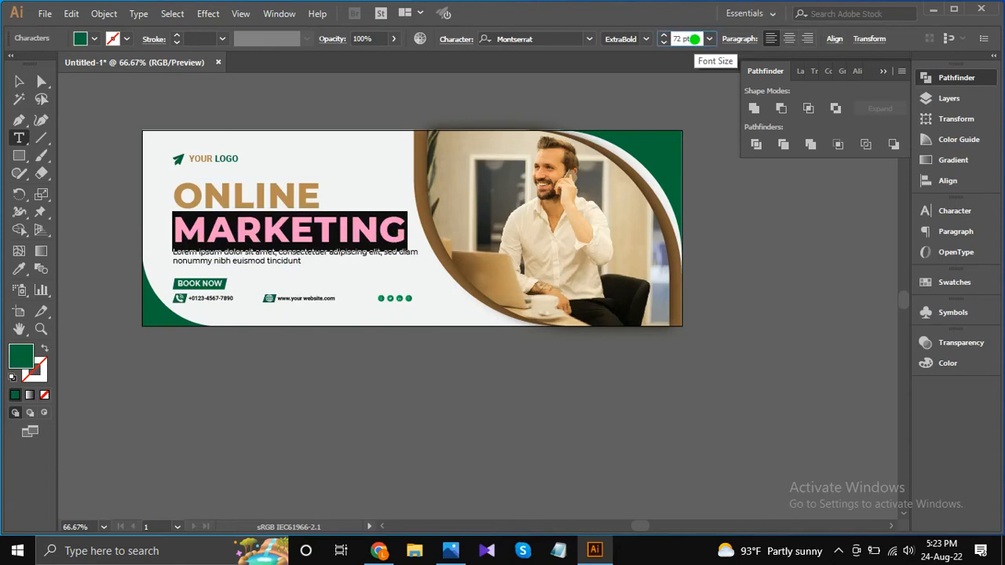
pyautogui.press('Down')
pyautogui.press('Down')
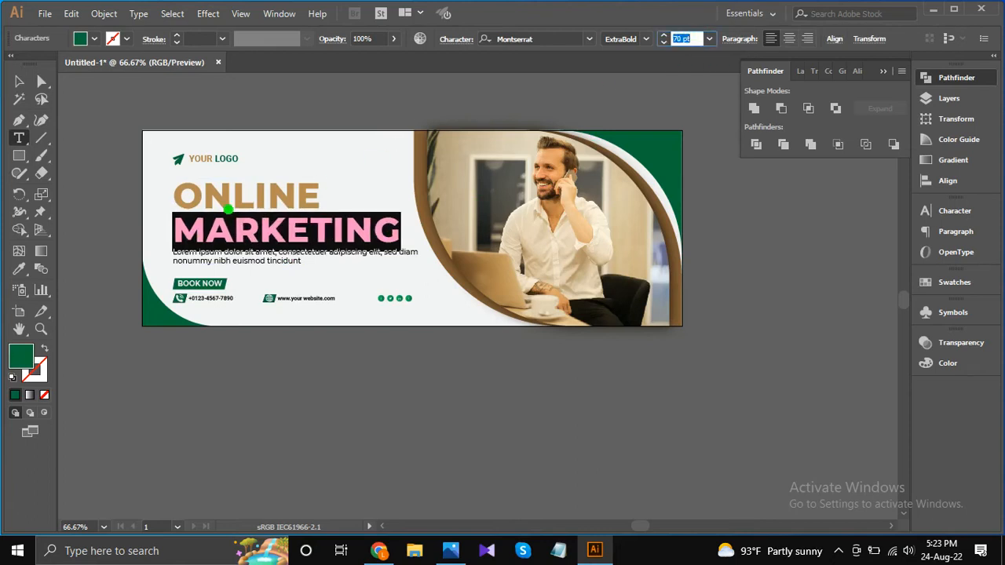
# Set the font size of the heading word ONLINE to 70 pt.
pyautogui.moveTo(180, 197); pyautogui.dragTo(317, 188)
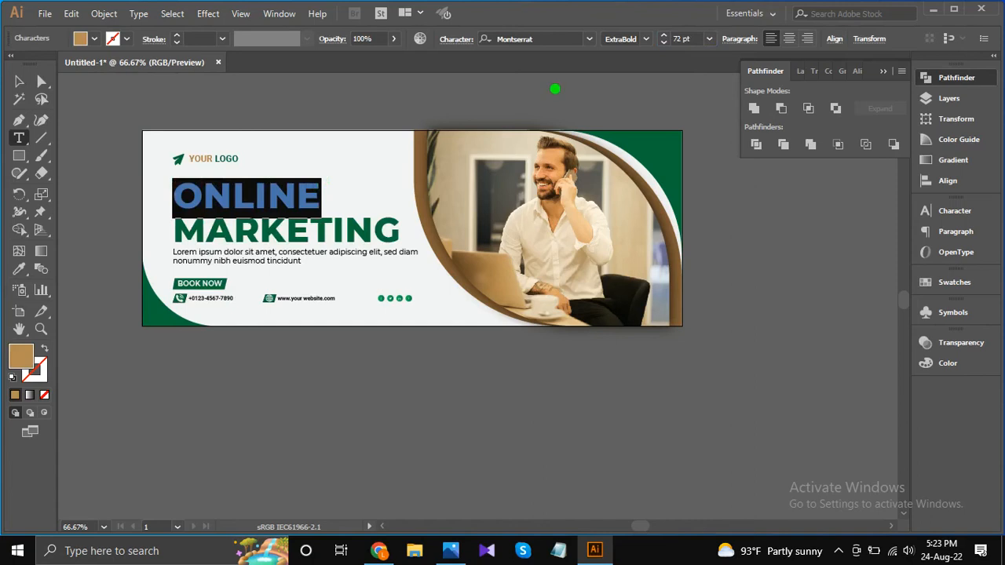
pyautogui.click(696, 38)
pyautogui.press('Down')
pyautogui.press('Down')
# Set the leading of the whole two-line heading to 66 pt and deselect it.
pyautogui.click(18, 81)
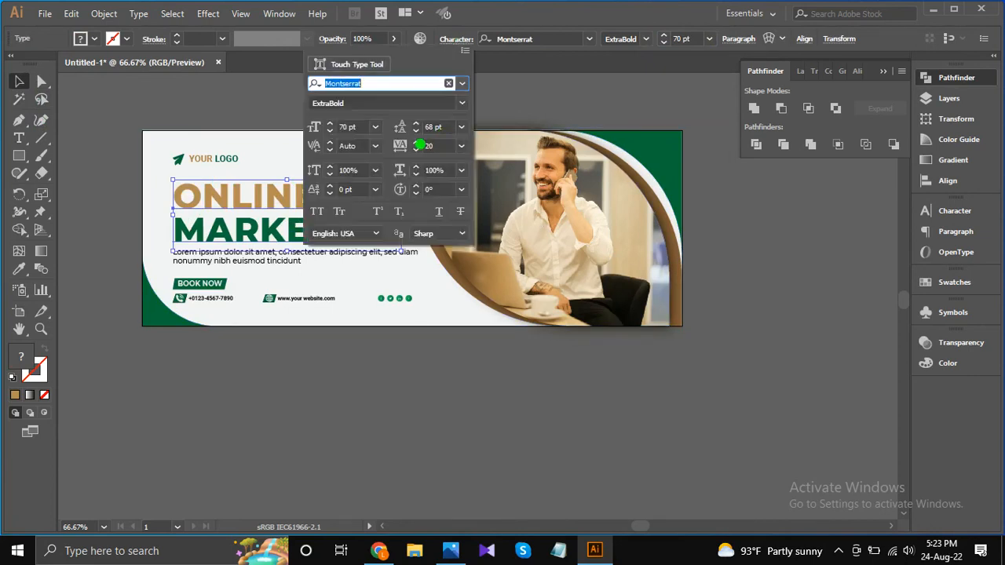
pyautogui.click(439, 128)
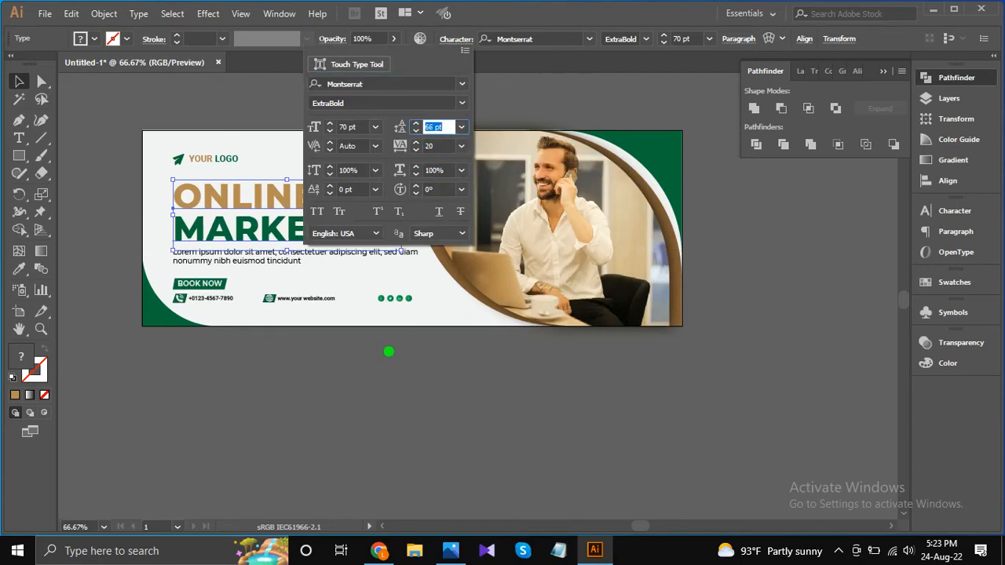
pyautogui.click(379, 361)
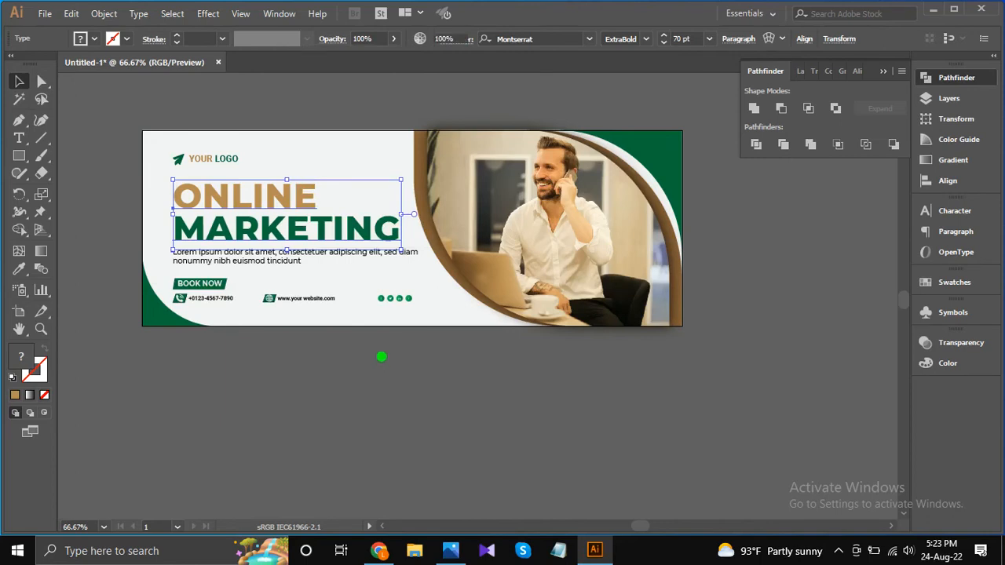
pyautogui.click(382, 357)
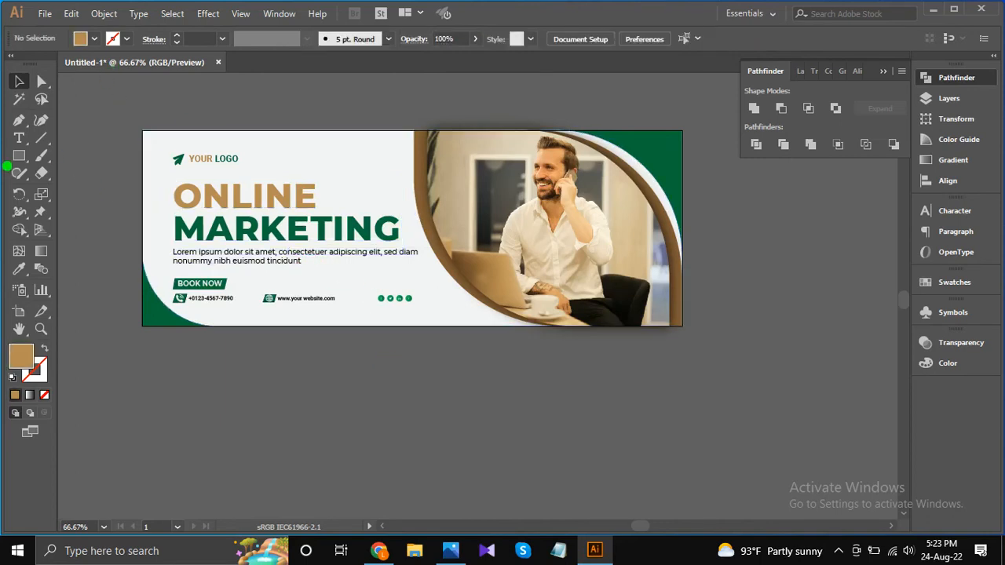
# Recolor the word ONLINE with a brown sampled by the Eyedropper from the laptop in the photo, and deselect the heading.
pyautogui.click(20, 136)
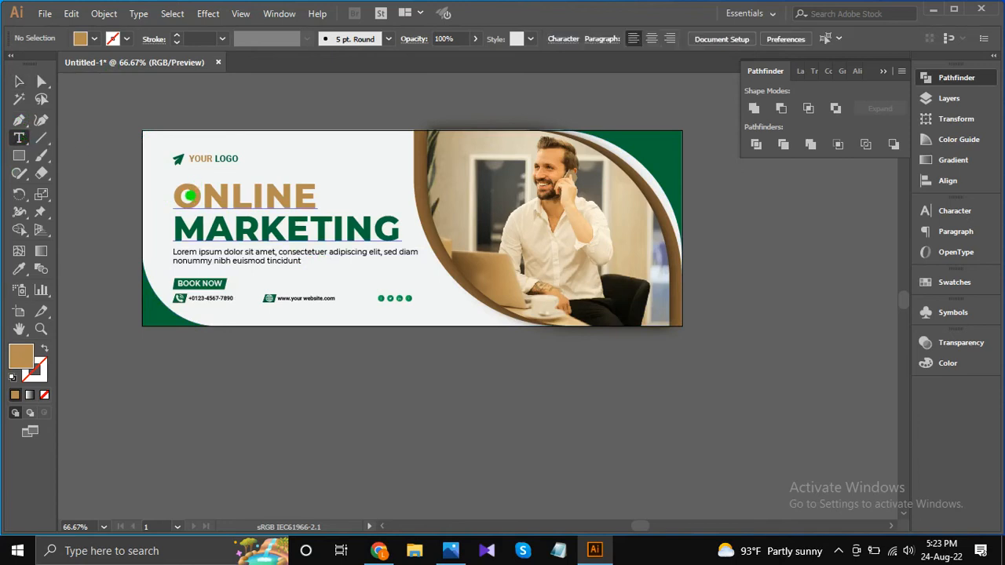
pyautogui.moveTo(173, 195); pyautogui.dragTo(318, 196)
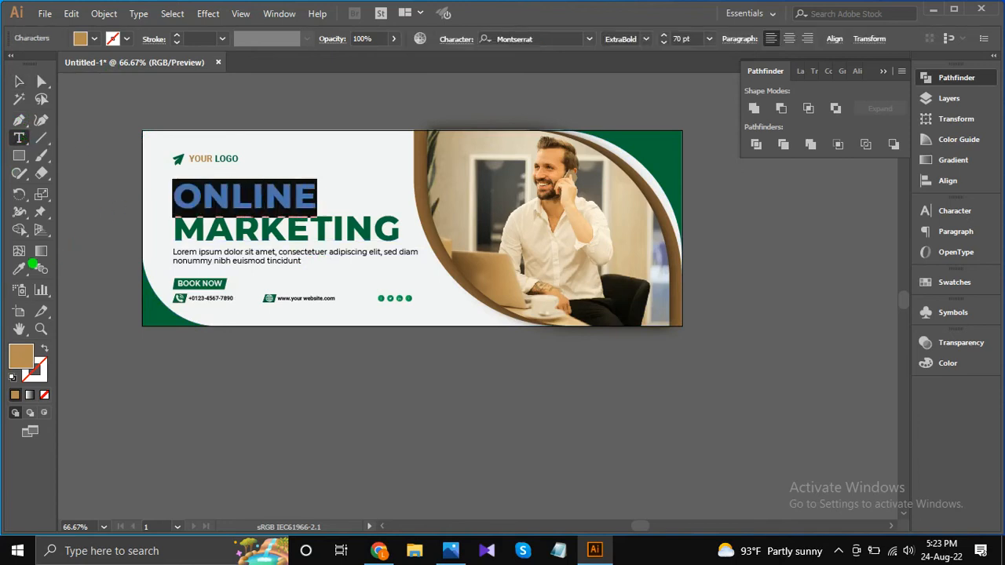
pyautogui.click(19, 268)
pyautogui.click(480, 262)
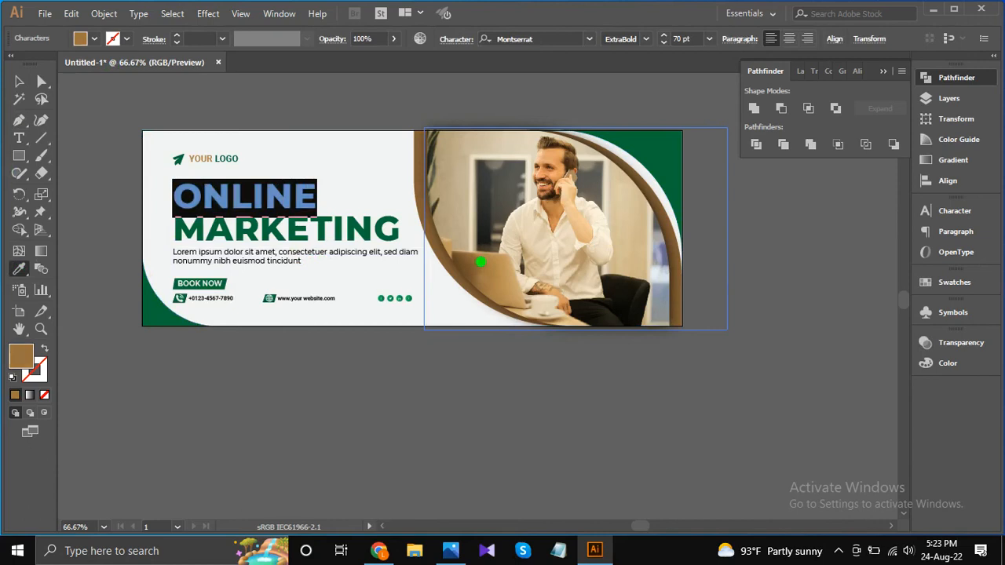
pyautogui.click(19, 82)
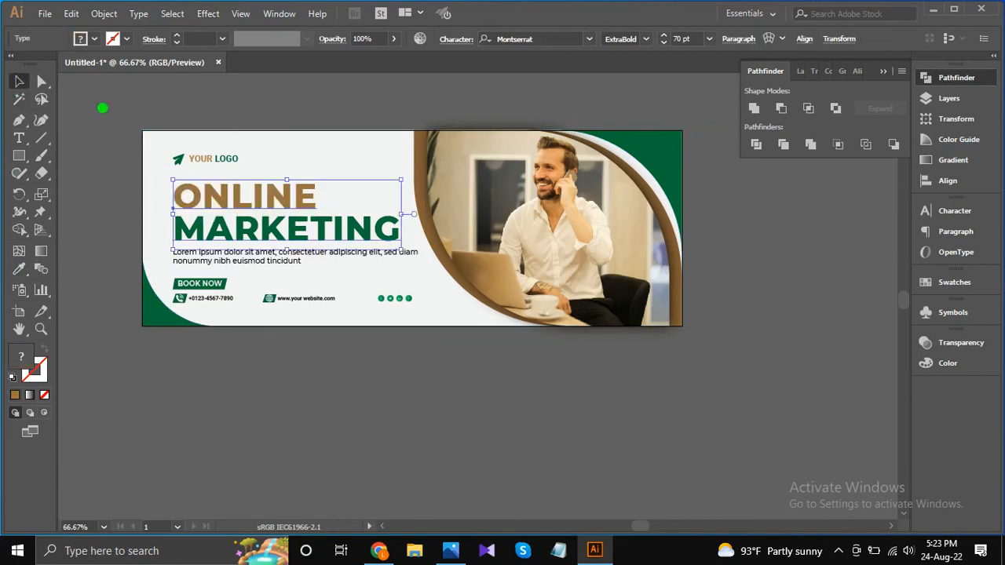
pyautogui.click(125, 118)
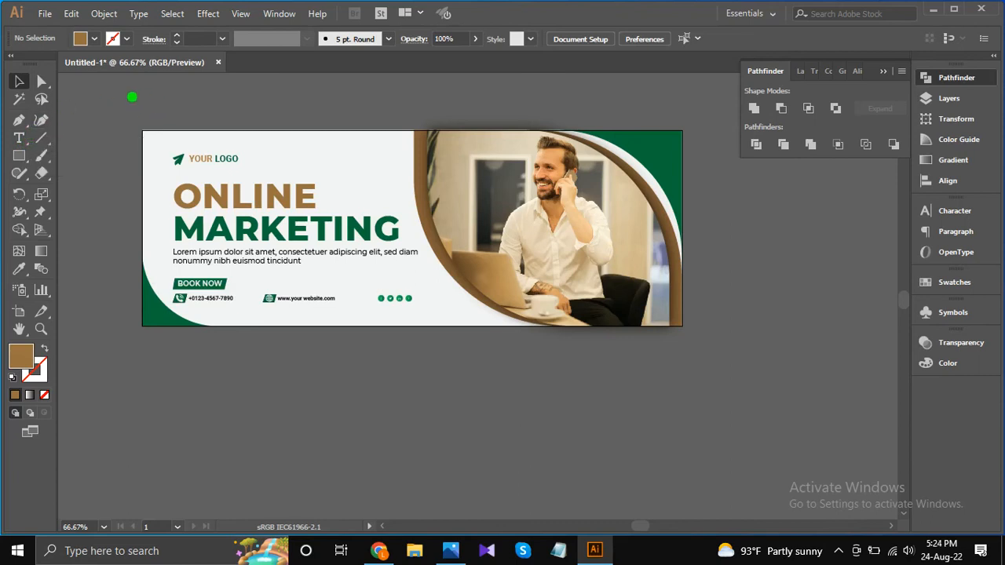
# Draw a small brown 8 px circle with the Ellipse tool in the empty area below the artboard.
pyautogui.moveTo(20, 155); pyautogui.dragTo(73, 189)
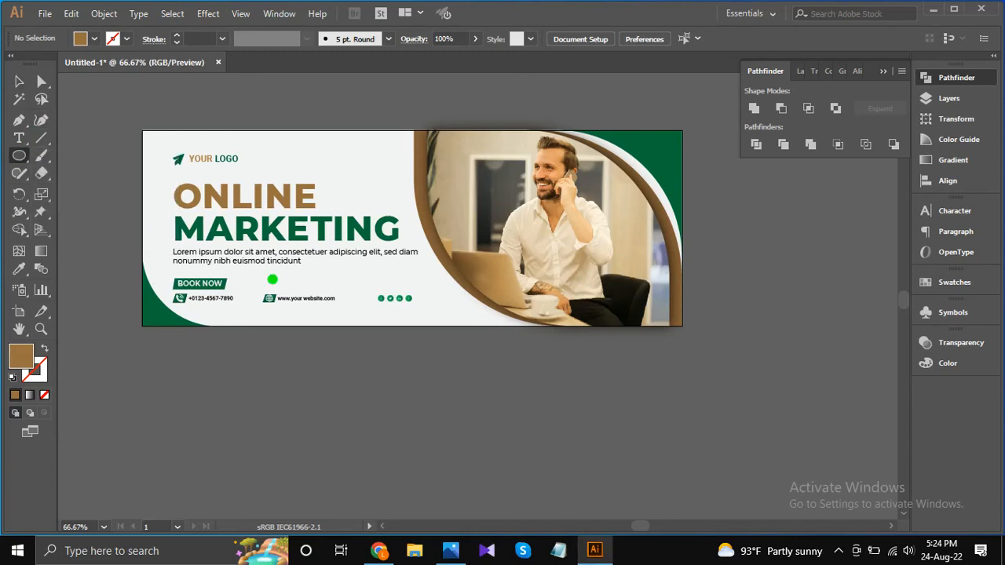
pyautogui.scroll(3, 448, 403)
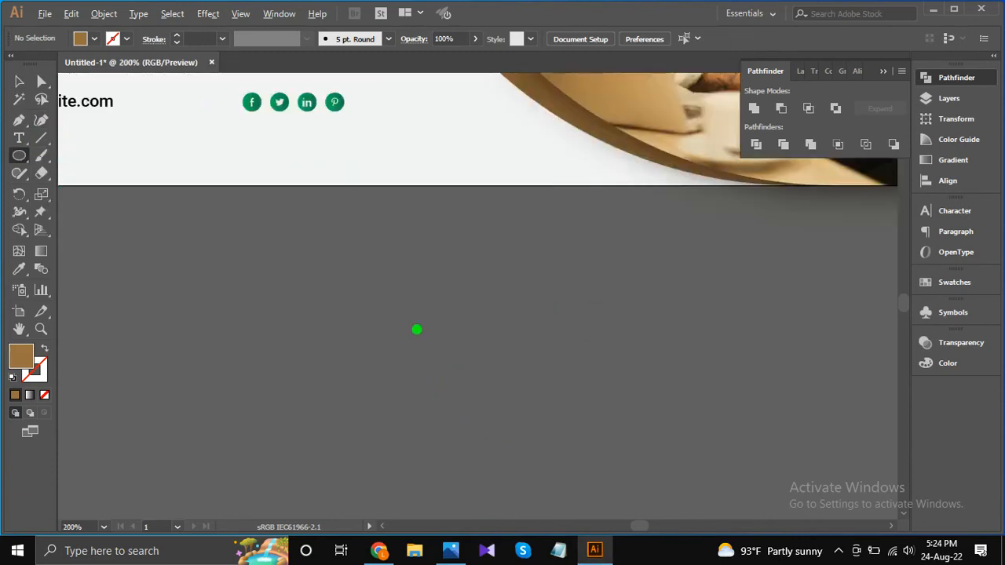
pyautogui.moveTo(447, 295); pyautogui.dragTo(447, 296)
pyautogui.click(19, 82)
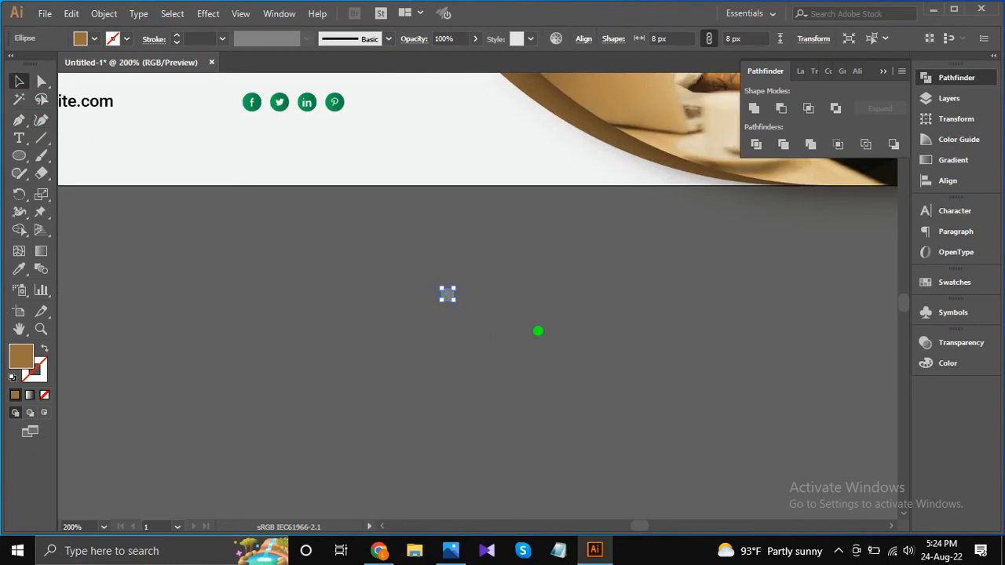
# Duplicate the brown circle sideways at even spacing to make a horizontal row of five dots.
pyautogui.click(450, 295)
pyautogui.scroll(2, 446, 293)
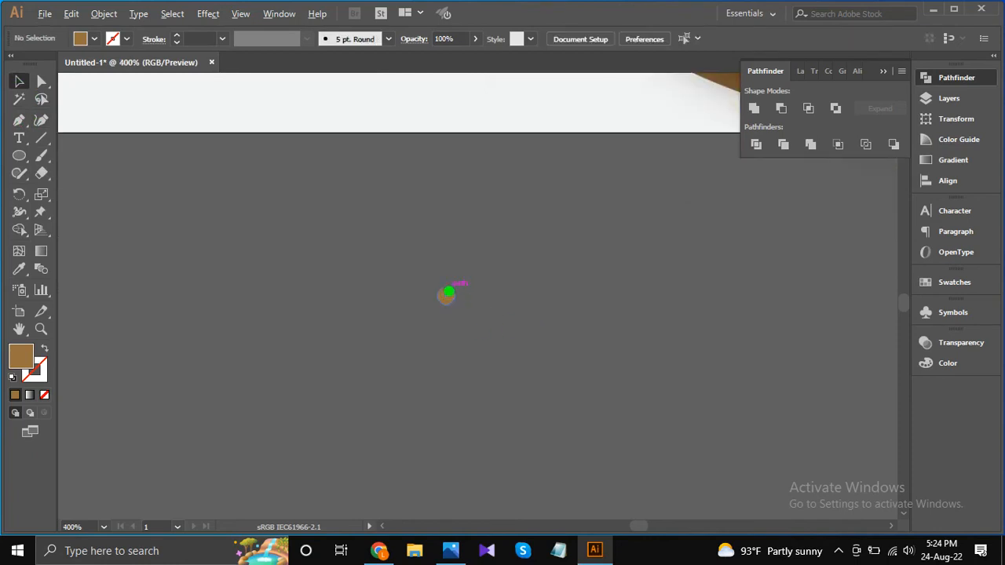
pyautogui.moveTo(447, 295); pyautogui.dragTo(480, 297)
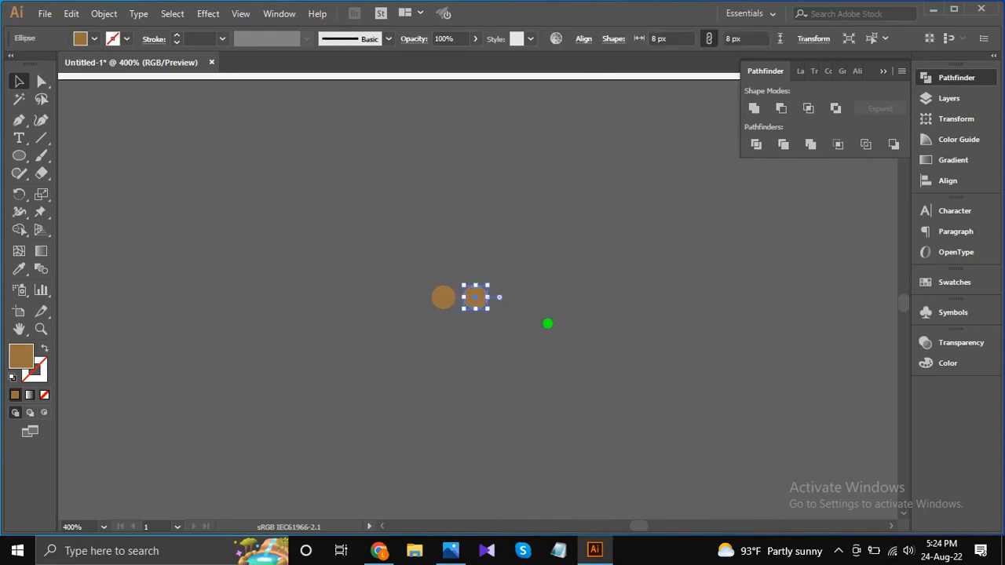
pyautogui.hotkey('ctrl', 'd')
pyautogui.hotkey('ctrl', 'd')
pyautogui.hotkey('ctrl', 'd')
# Select all five dots in the row and group them.
pyautogui.moveTo(402, 271); pyautogui.dragTo(622, 331)
pyautogui.rightClick(557, 296)
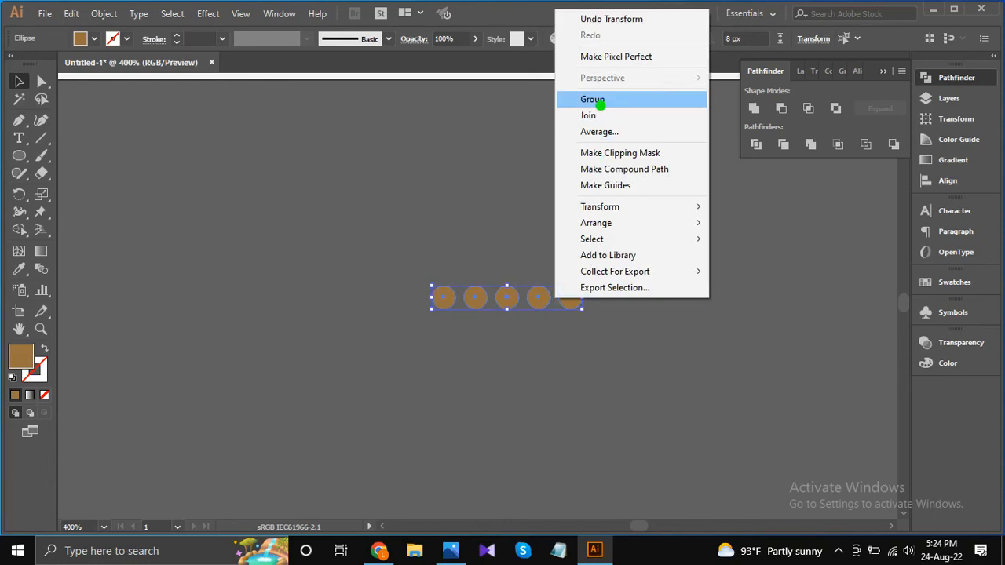
pyautogui.click(599, 101)
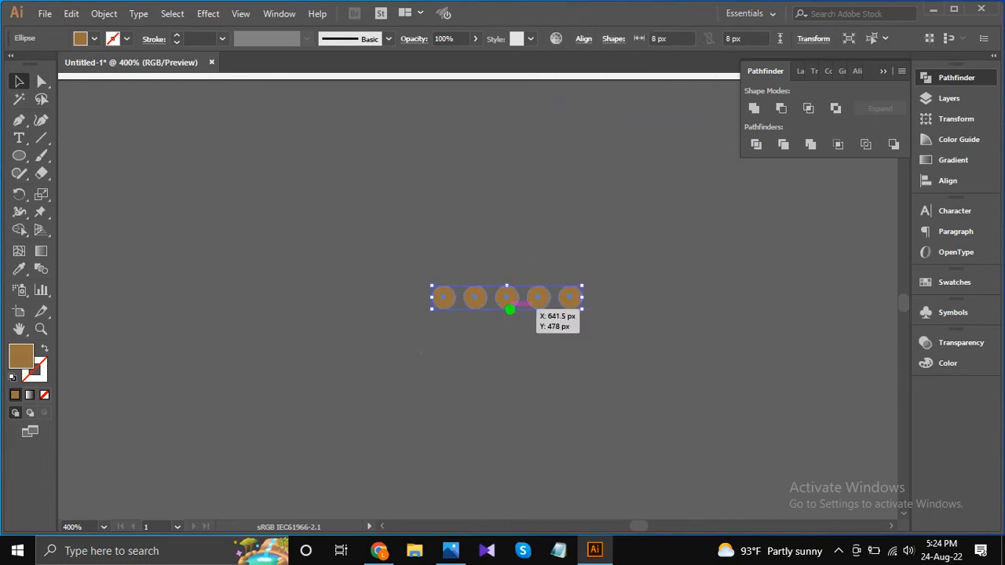
# Copy the grouped dot row downward at even spacing to build a grid of four rows of five dots.
pyautogui.scroll(2, 507, 307)
pyautogui.moveTo(502, 294); pyautogui.dragTo(503, 349)
pyautogui.hotkey('ctrl', 'd')
pyautogui.hotkey('ctrl', 'd')
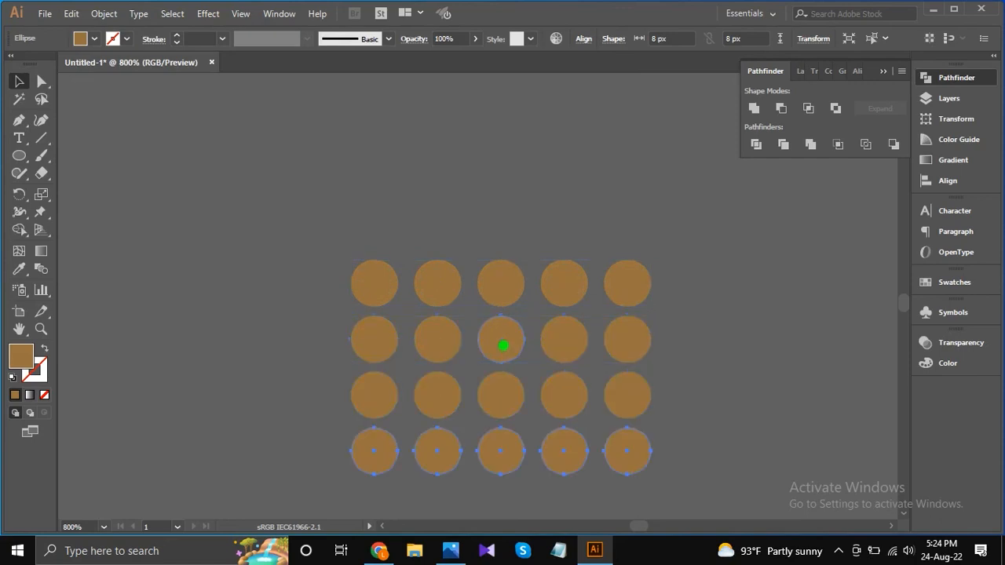
pyautogui.hotkey('ctrl', 'd')
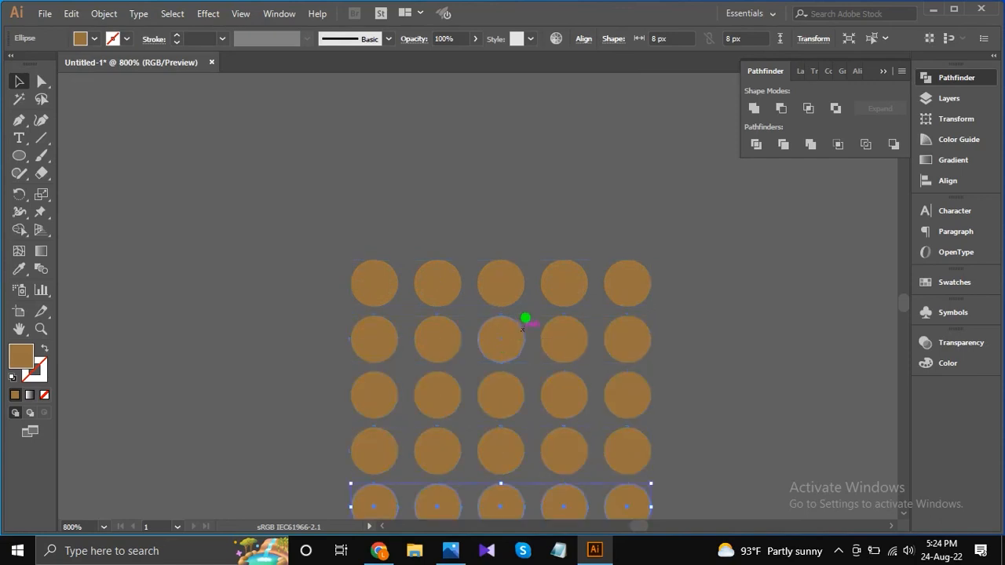
# Select the four rows of dots and group them into a single object.
pyautogui.scroll(-2, 523, 315)
pyautogui.moveTo(366, 266); pyautogui.dragTo(646, 439)
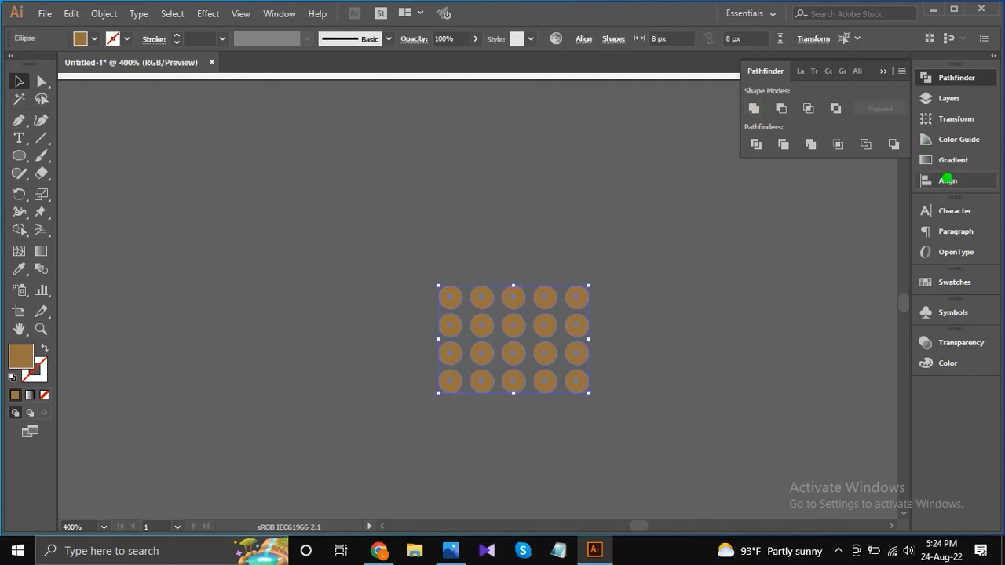
pyautogui.click(946, 181)
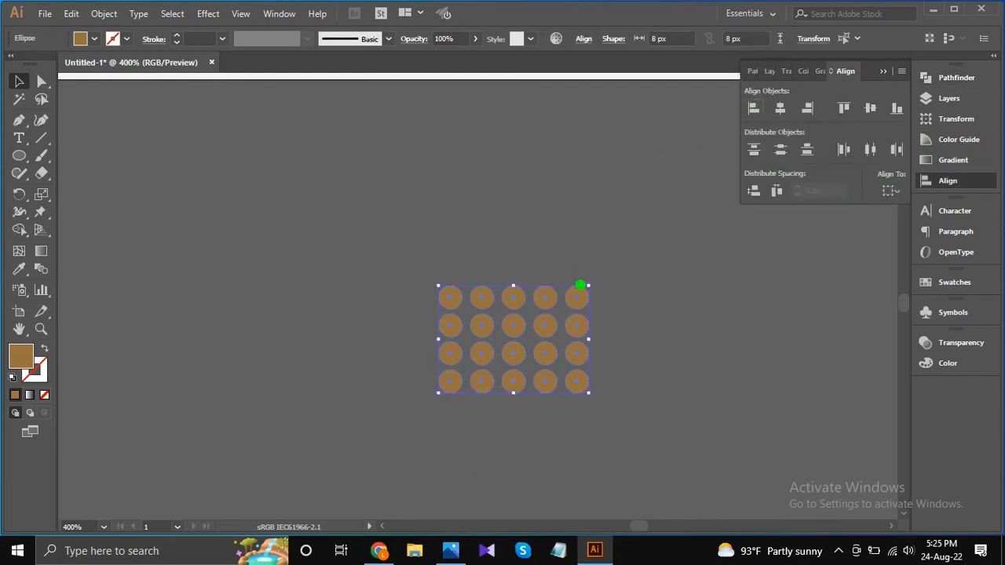
pyautogui.rightClick(575, 351)
pyautogui.click(642, 218)
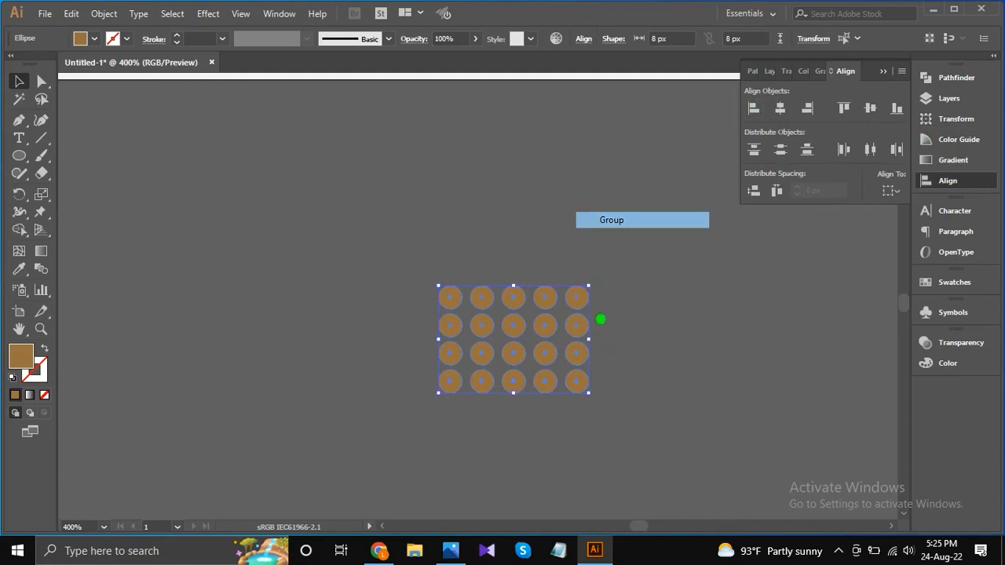
# Scale the dot grid down until each dot is about 5.14 px, and deselect it.
pyautogui.moveTo(589, 392); pyautogui.dragTo(541, 354)
pyautogui.scroll(-5, 547, 339)
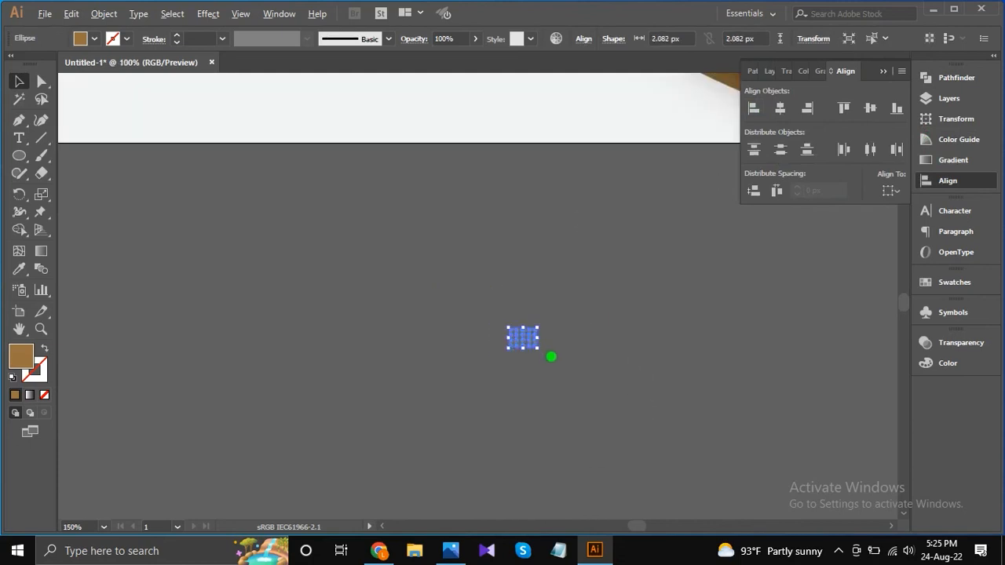
pyautogui.moveTo(554, 359); pyautogui.dragTo(556, 363)
pyautogui.click(581, 363)
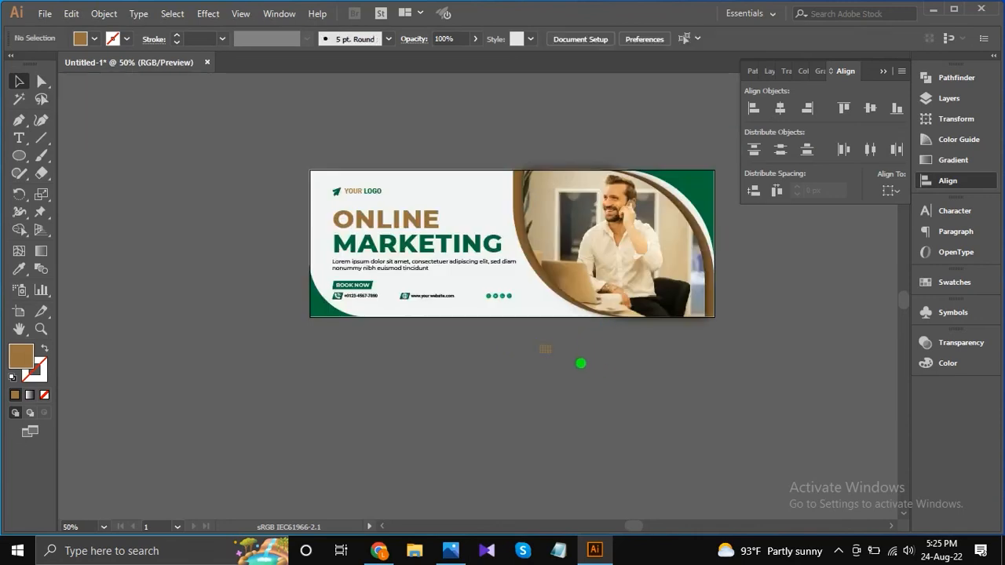
# Move the dot grid onto the banner, into the blank area near the upper edge just left of the photo frame, and deselect it.
pyautogui.click(546, 349)
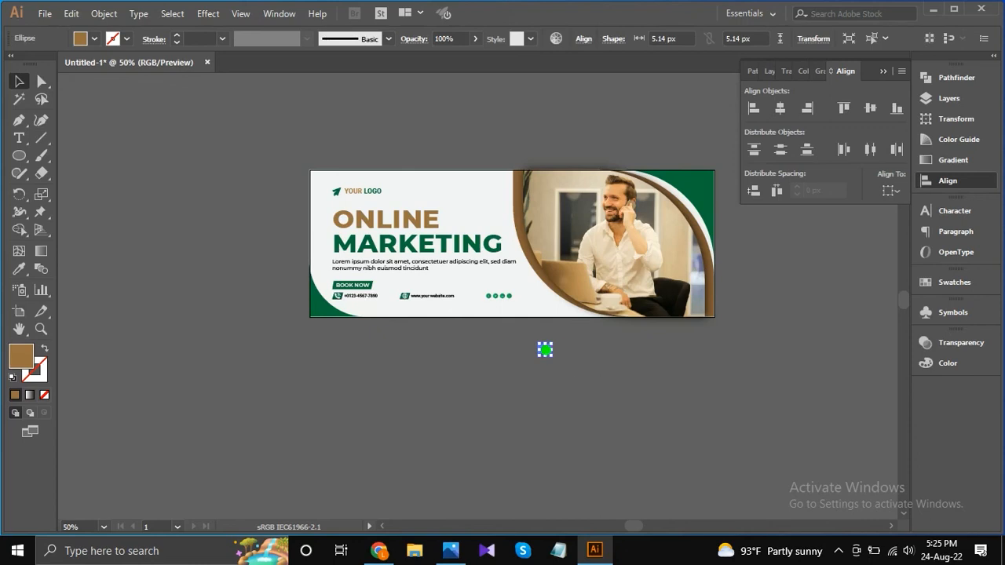
pyautogui.scroll(2, 548, 323)
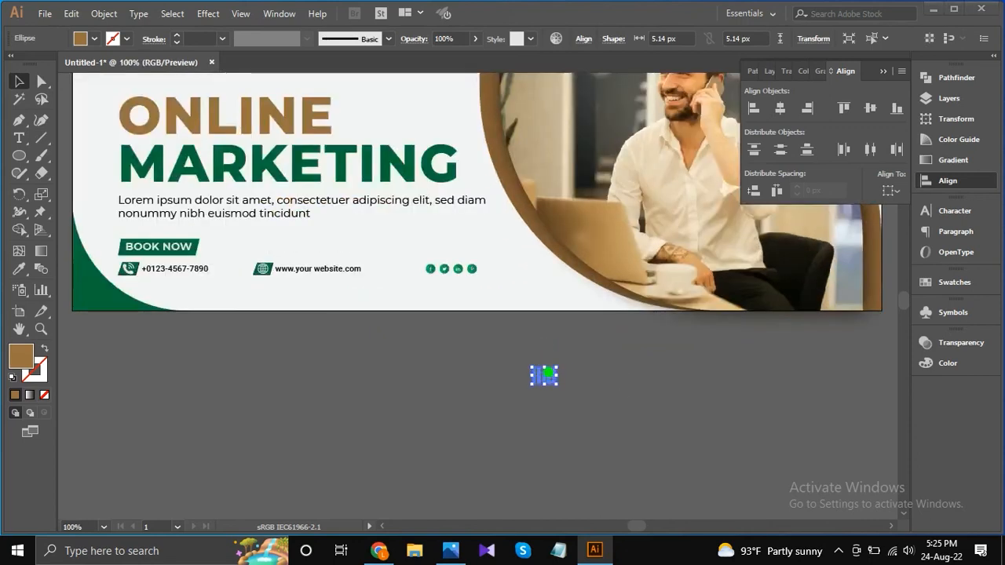
pyautogui.scroll(3, 554, 353)
pyautogui.hscroll(-2, 554, 352)
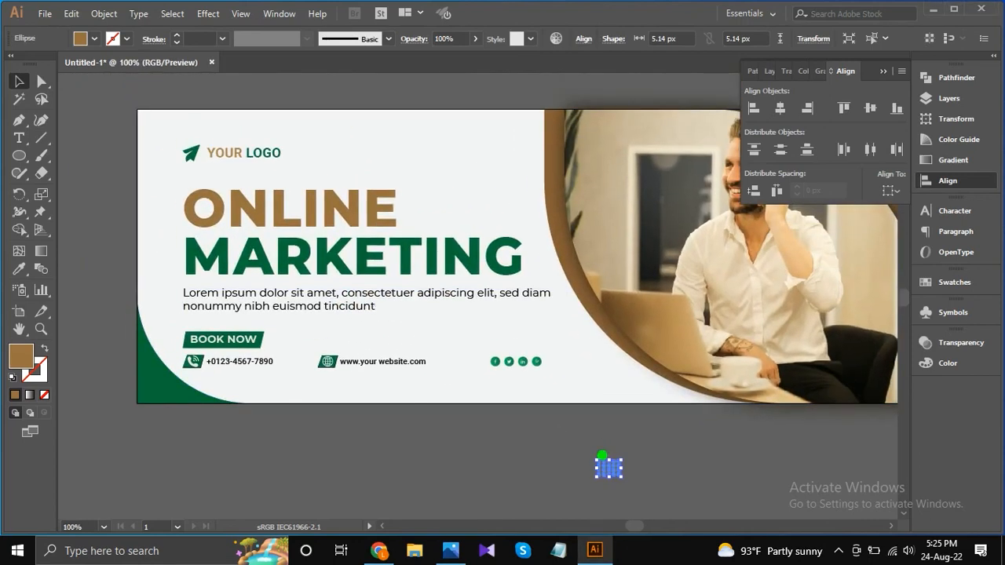
pyautogui.moveTo(609, 469); pyautogui.dragTo(500, 129)
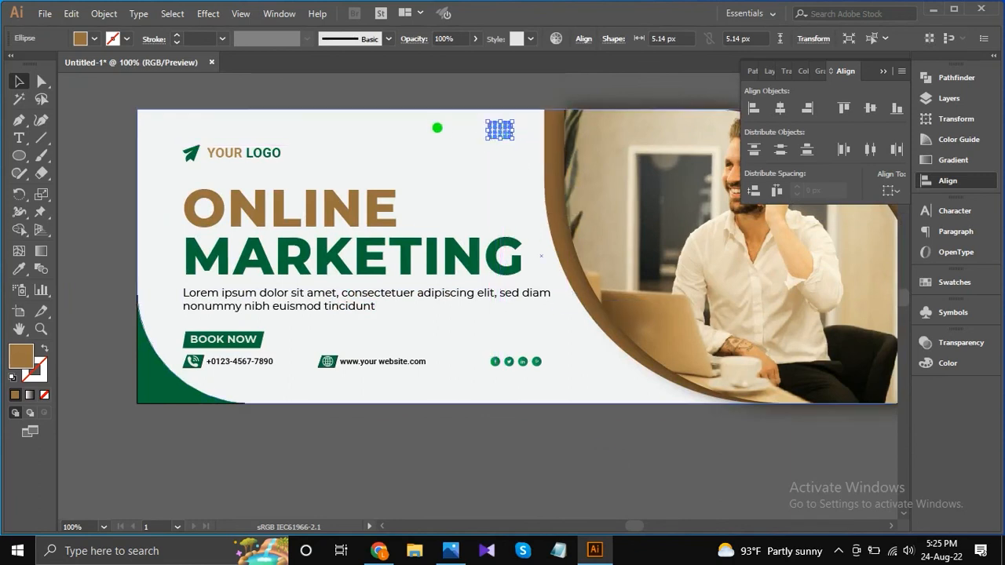
pyautogui.click(414, 75)
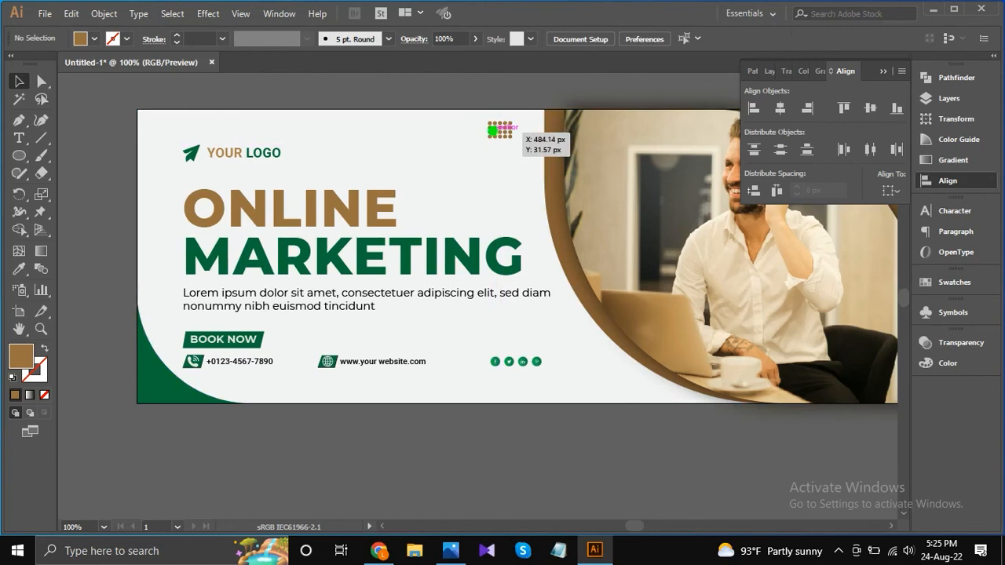
# Shrink the dot grid further to about 4.3 px per dot and shift it slightly left, away from the photo frame.
pyautogui.scroll(2, 503, 135)
pyautogui.moveTo(480, 113); pyautogui.dragTo(529, 148)
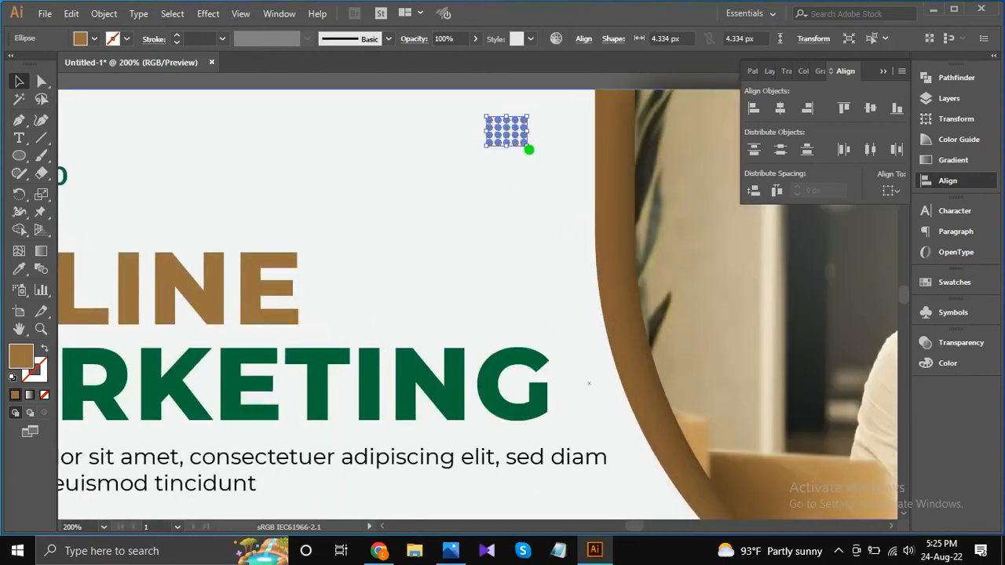
pyautogui.scroll(-2, 531, 149)
pyautogui.click(522, 102)
pyautogui.scroll(-1, 538, 95)
pyautogui.scroll(-1, 538, 95)
pyautogui.moveTo(539, 108); pyautogui.dragTo(441, 149)
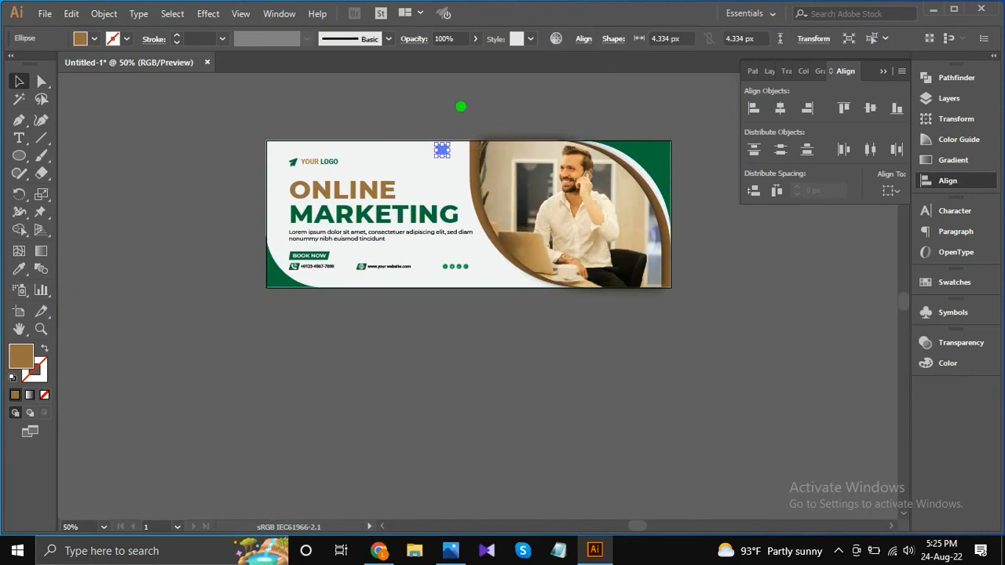
# Recolor the dot grid with a light tan sampled by the Eyedropper from the desk area of the photo, and deselect it.
pyautogui.click(441, 149)
pyautogui.click(19, 270)
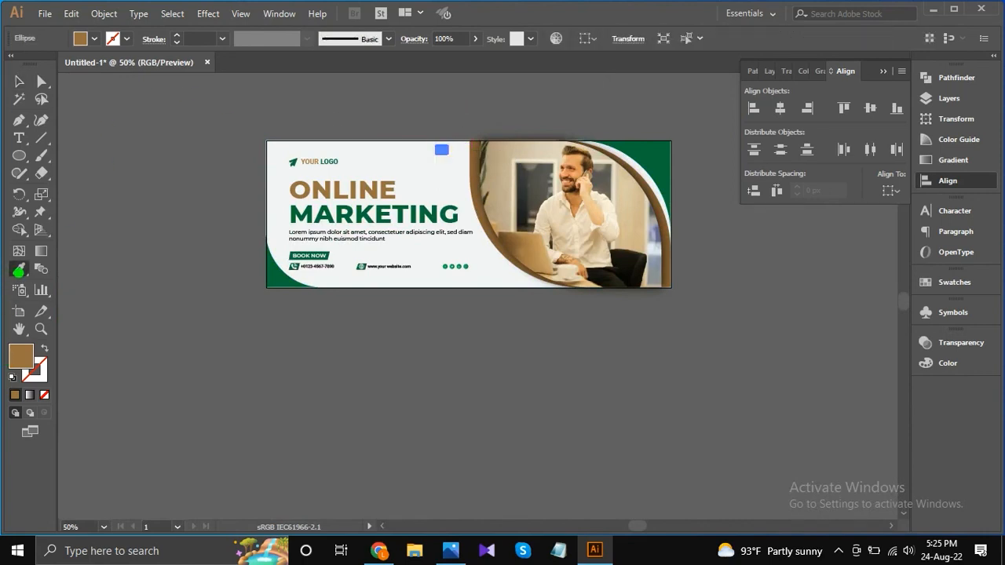
pyautogui.click(551, 269)
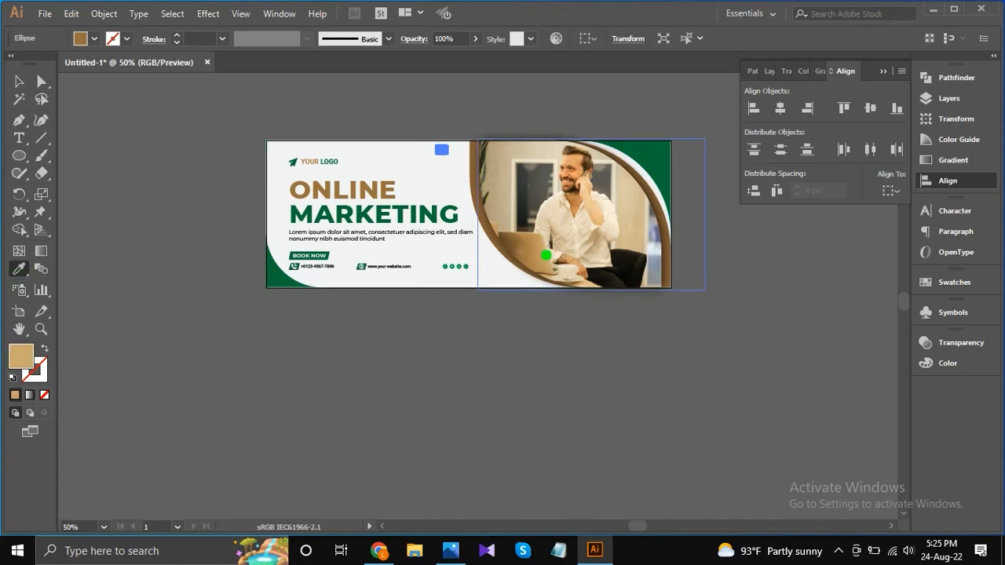
pyautogui.click(14, 83)
pyautogui.click(81, 107)
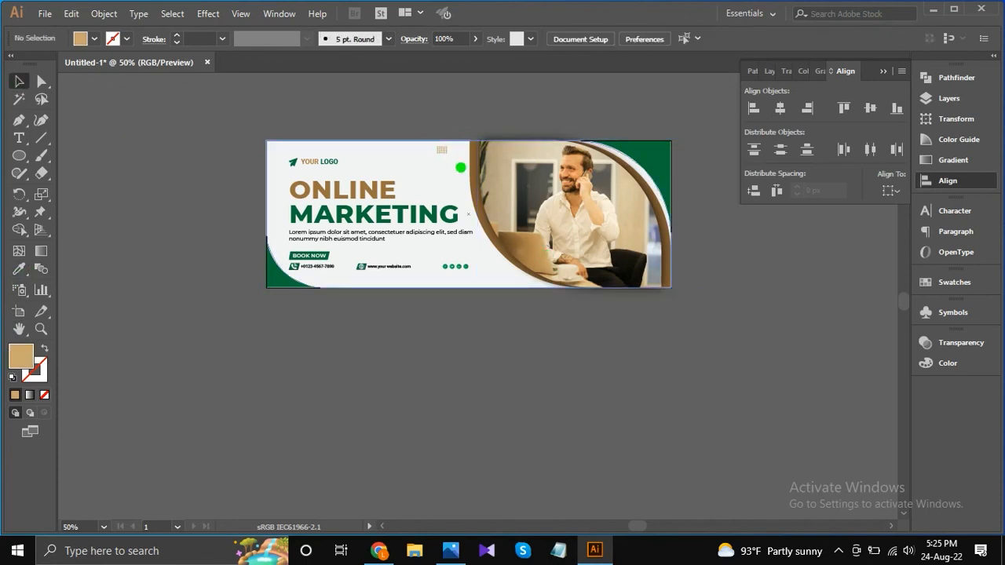
# Duplicate the dot grid into the blank area below and right of the social icons, beside the photo's lower curve, and deselect it.
pyautogui.scroll(2, 441, 149)
pyautogui.moveTo(438, 162); pyautogui.dragTo(563, 409)
pyautogui.click(405, 104)
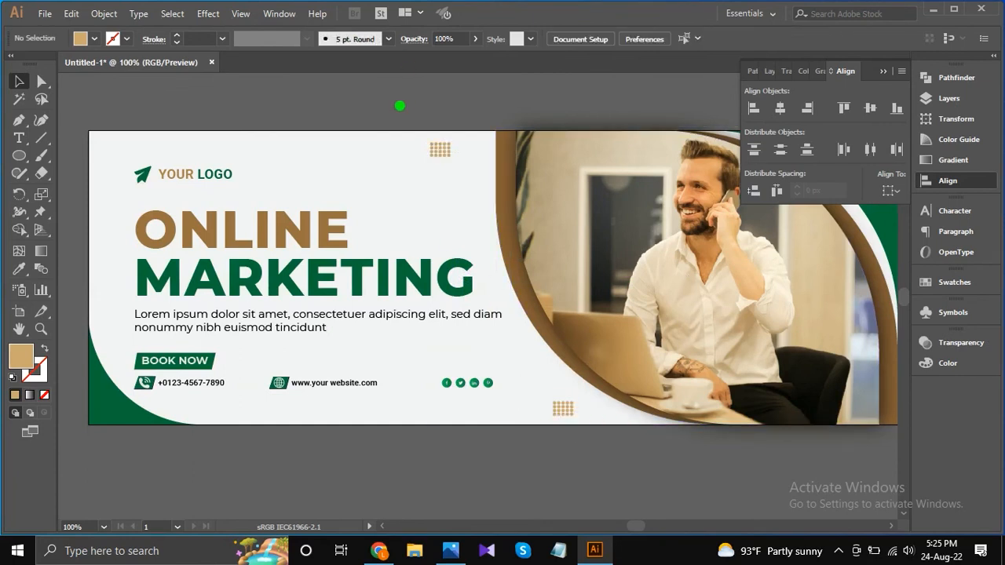
# Examine the finished banner as a whole and the brown frame and shadow along the photo's lower curve.
pyautogui.scroll(-2, 402, 105)
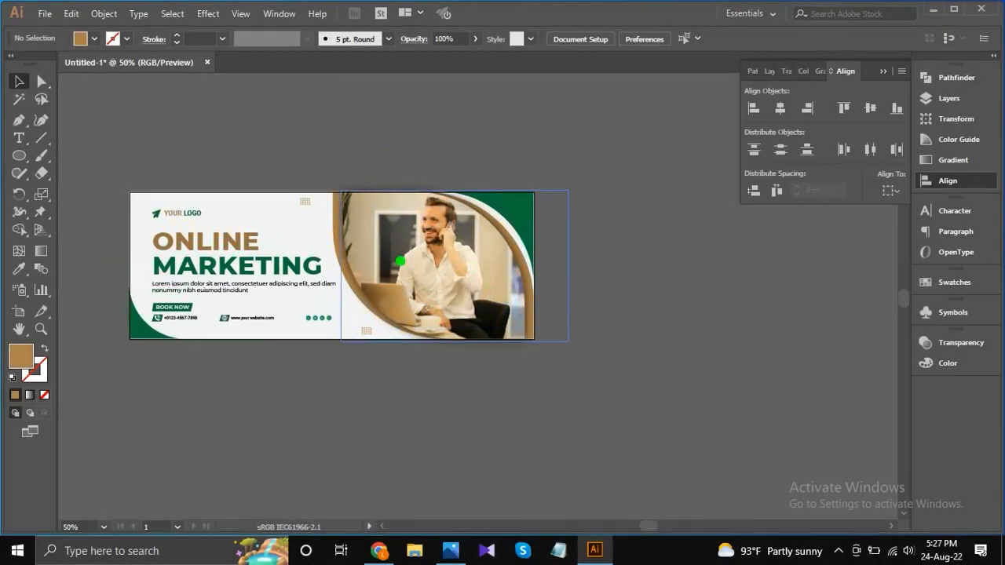
pyautogui.scroll(1, 400, 260)
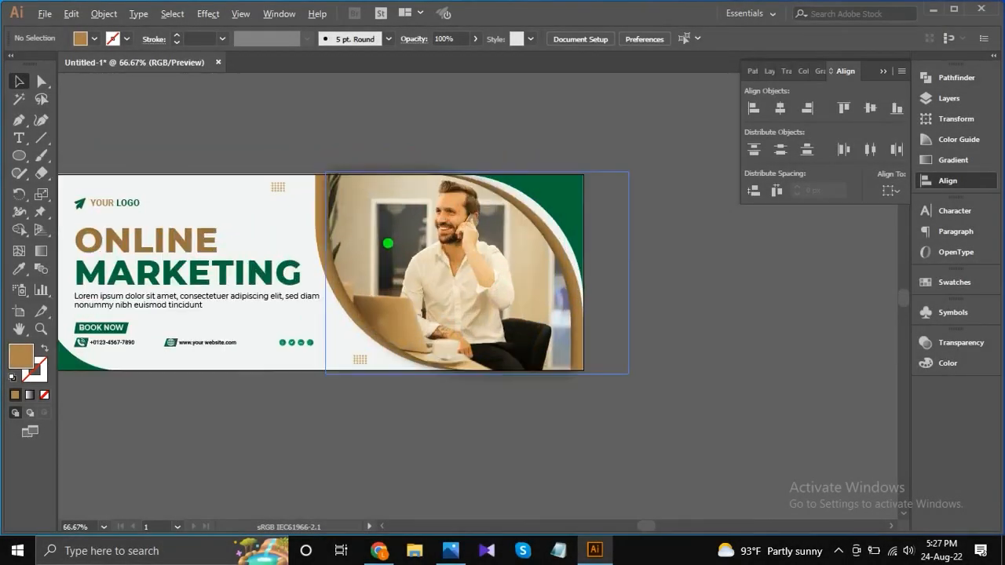
pyautogui.click(319, 222)
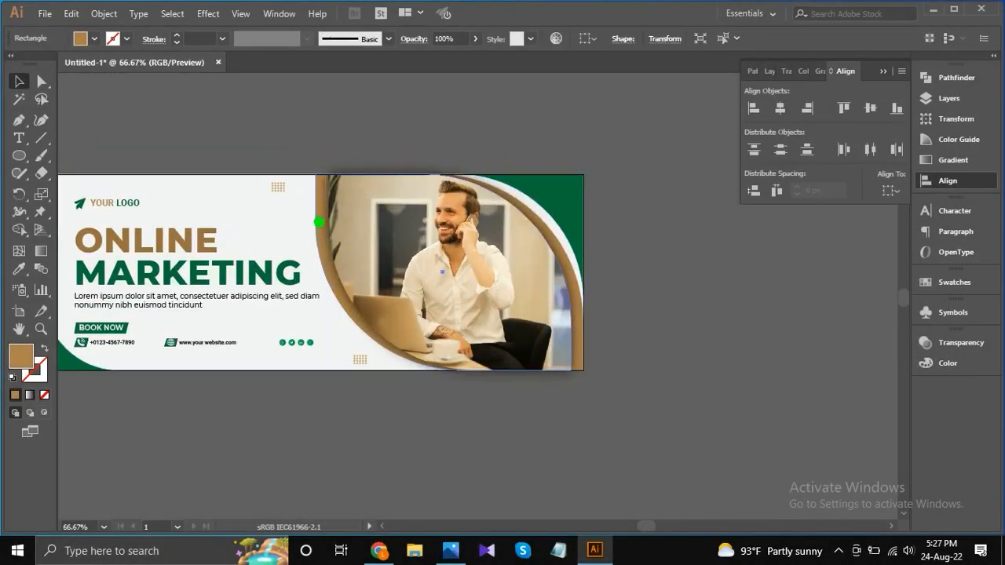
pyautogui.scroll(1, 456, 390)
pyautogui.scroll(1, 455, 390)
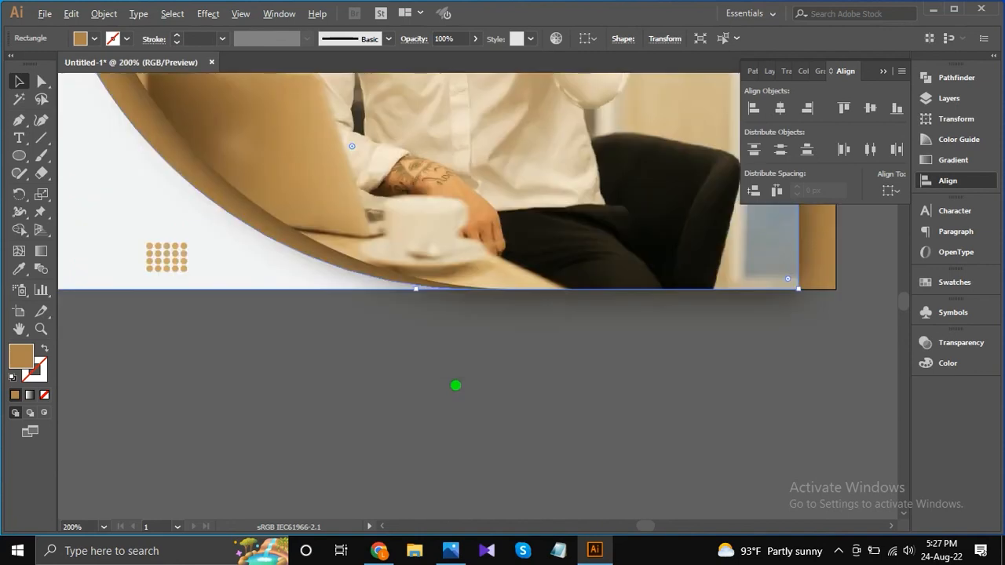
pyautogui.scroll(-2, 455, 375)
pyautogui.click(608, 316)
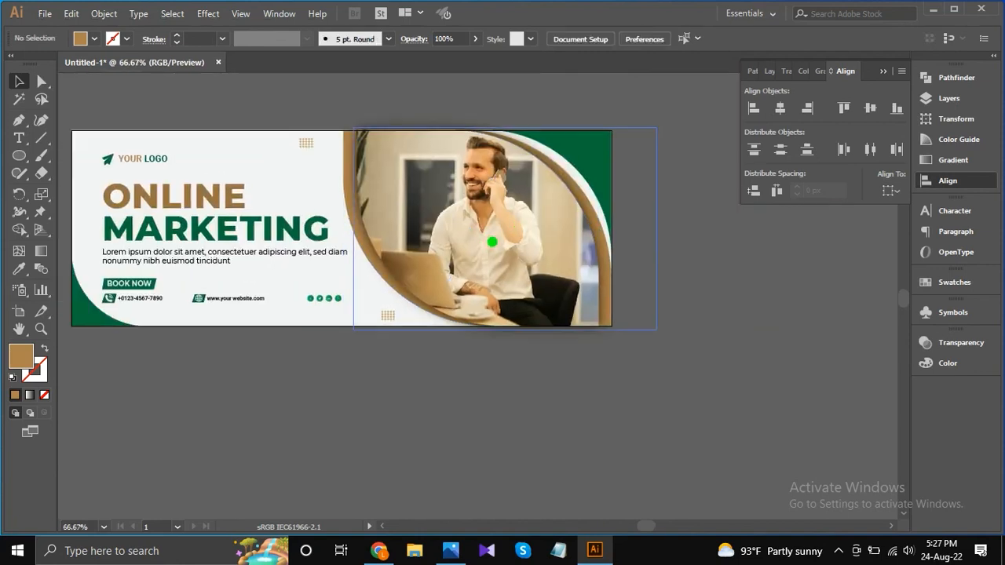